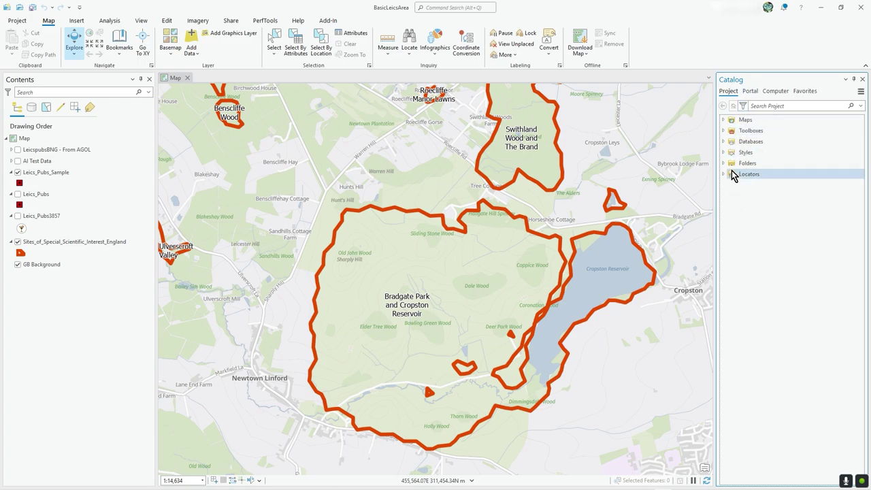
Create a new project style named mynewagolstyle in the Temp folder.
click(723, 153)
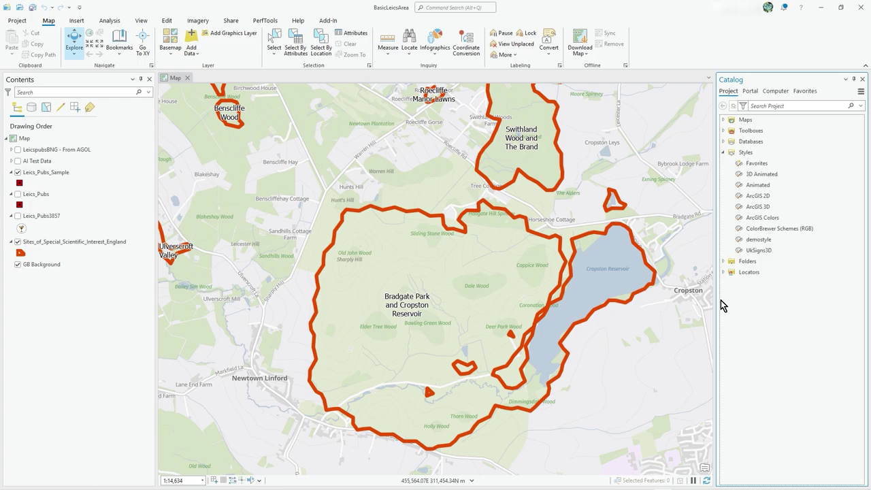
click(737, 153)
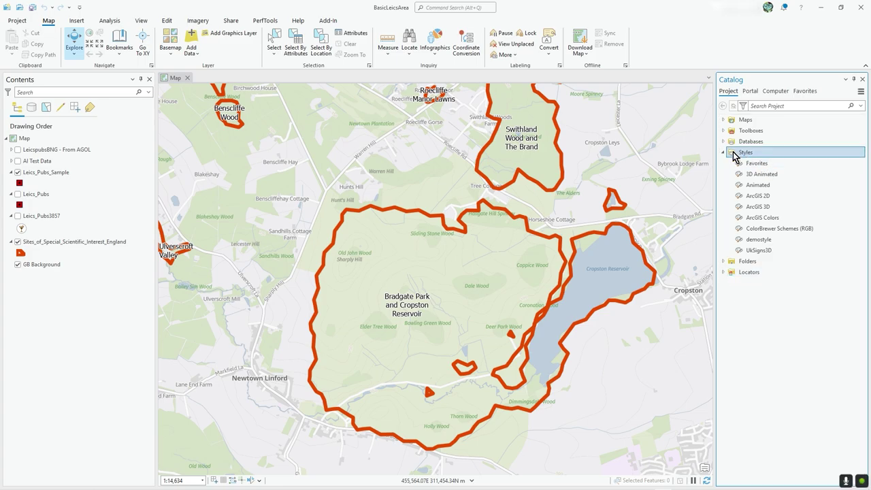
right_click(734, 156)
mouse_move(735, 156)
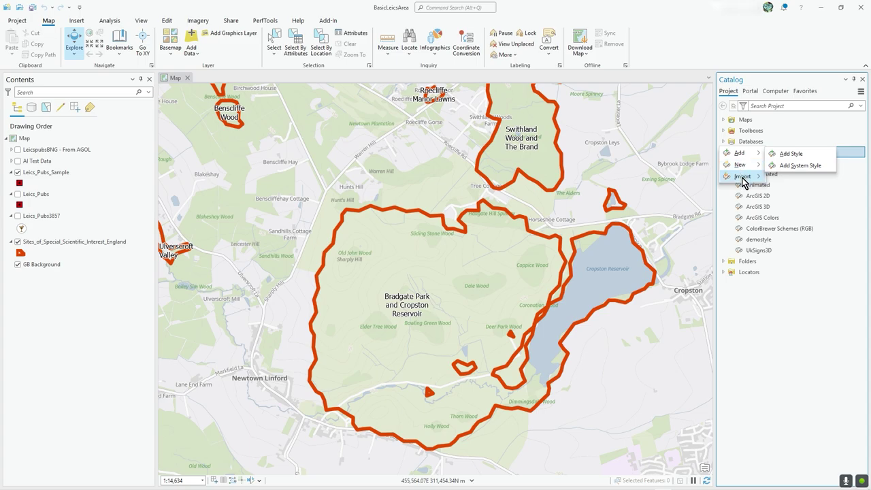
mouse_move(744, 181)
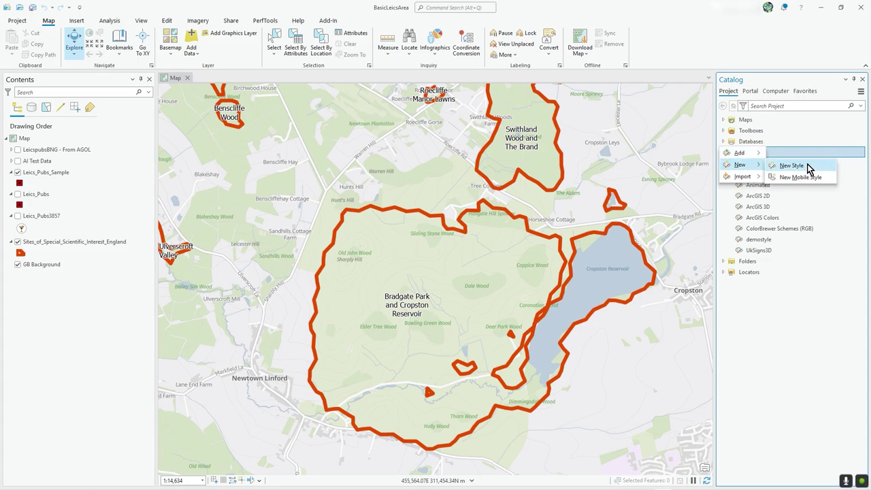
click(808, 166)
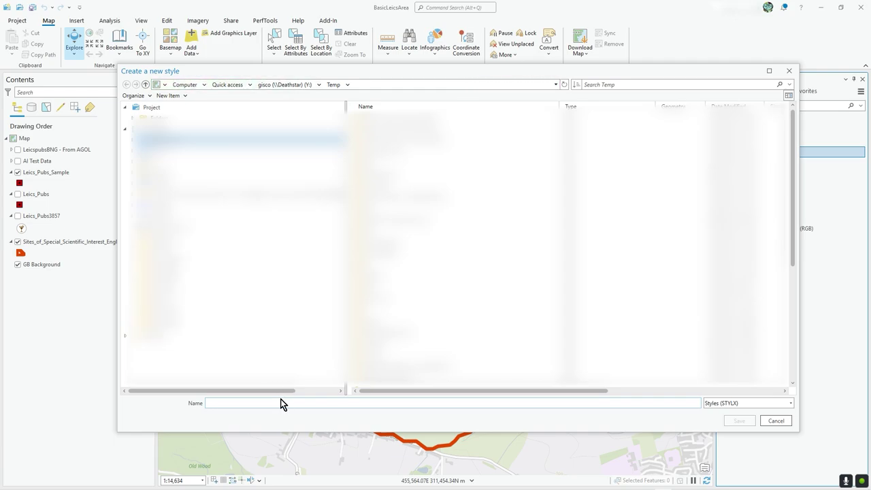
text(mynewagolstyle)
click(748, 422)
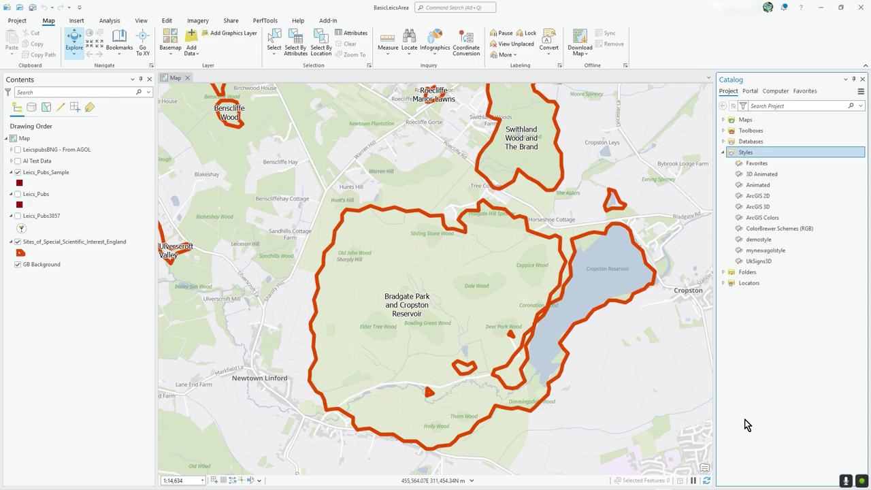
right_click(762, 253)
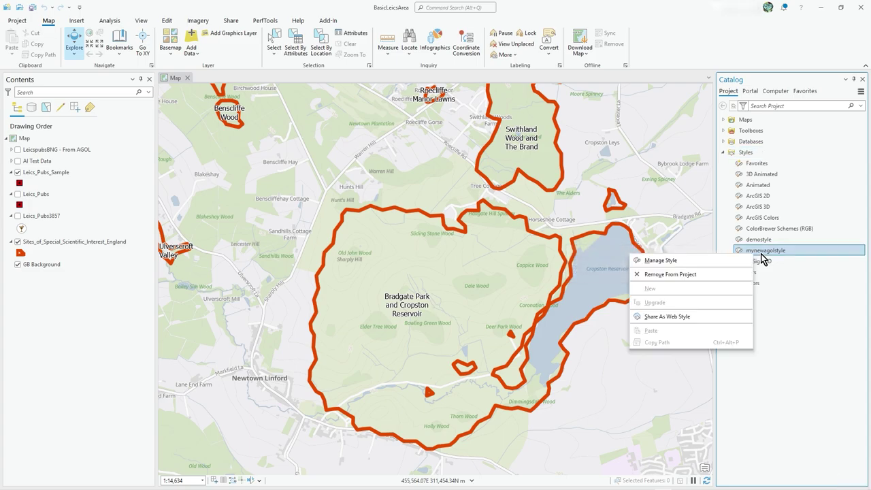
click(808, 425)
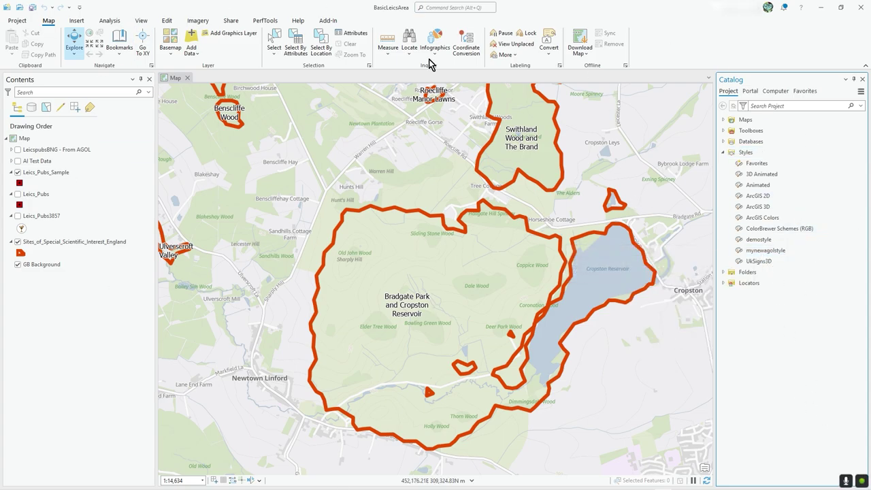
right_click(761, 254)
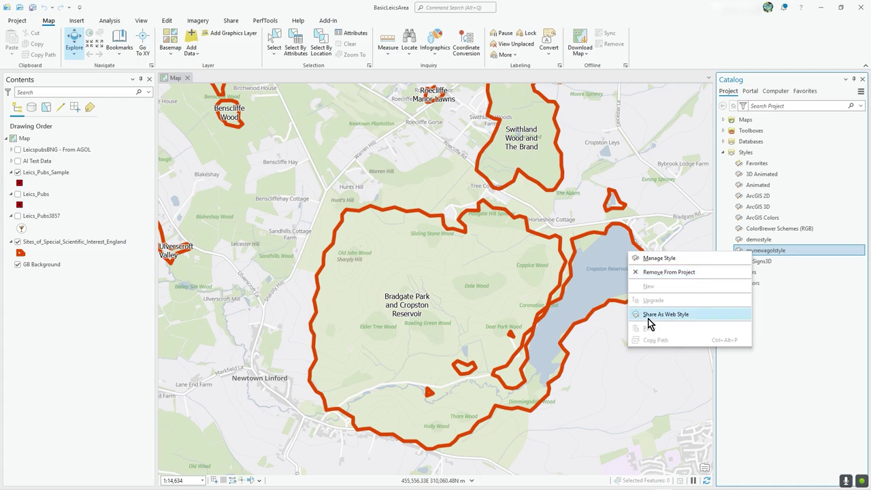
click(749, 410)
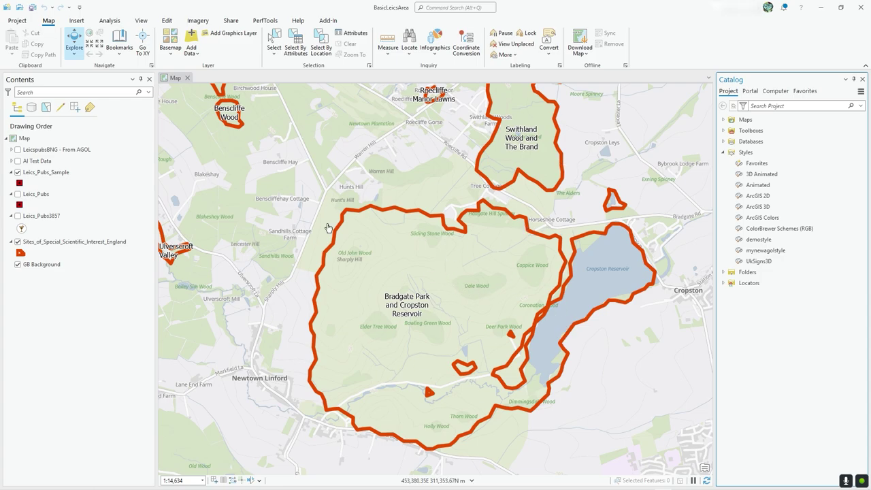
Open the symbology settings of the Sites_of_Special_Scientific_Interest_England layer.
click(59, 245)
scroll(428, 283, down, 3)
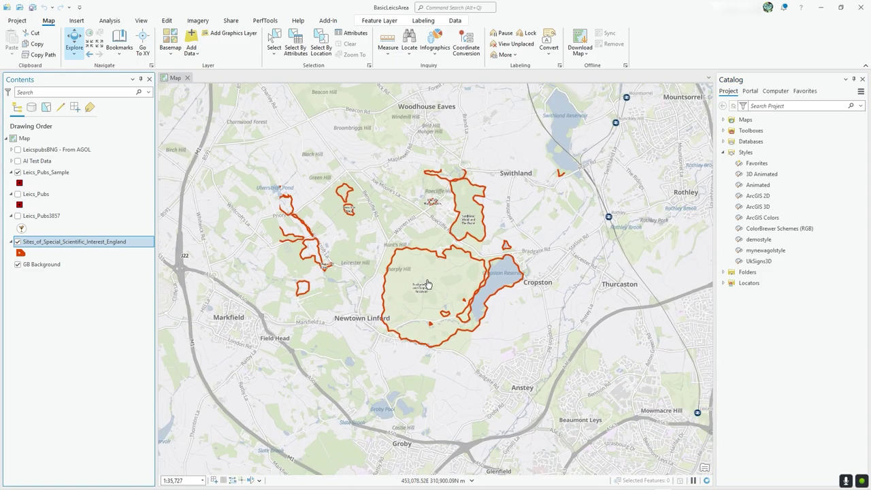
scroll(467, 302, up, 1)
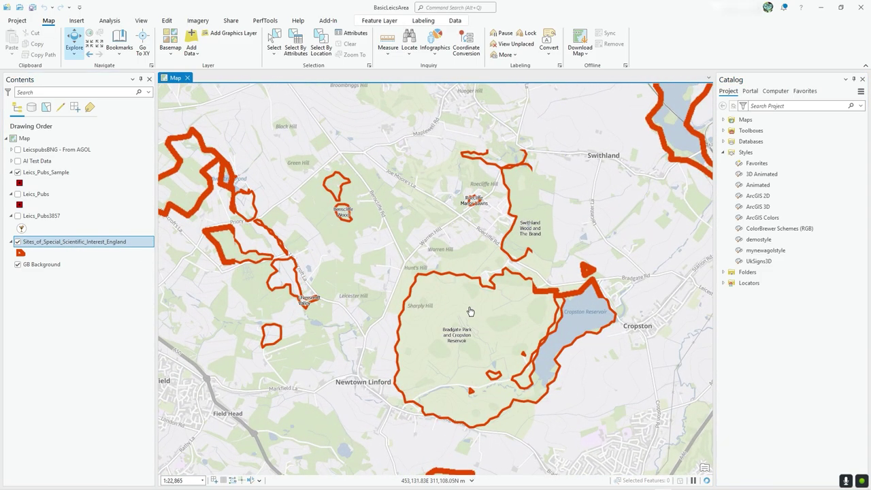
drag(469, 311, 431, 270)
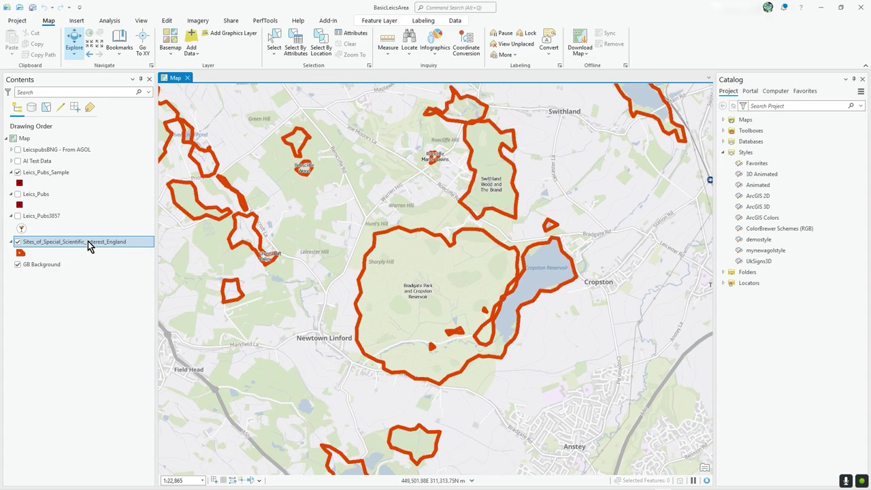
right_click(87, 242)
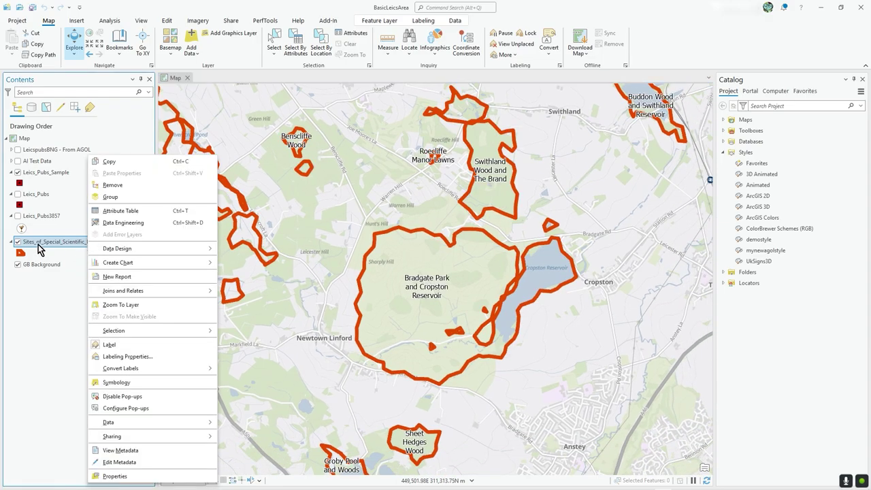
click(136, 384)
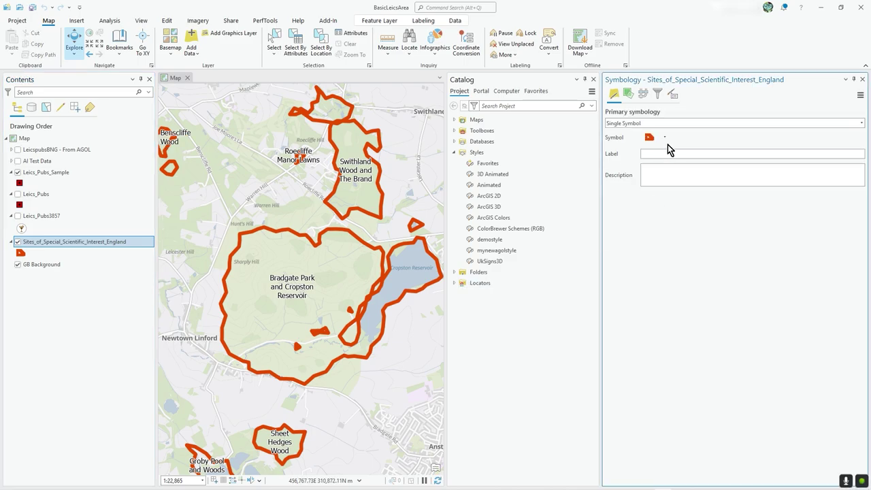
Review the layer's symbology options: primary symbology types, variation by attribute, symbol layer drawing, display filters and advanced settings.
click(665, 138)
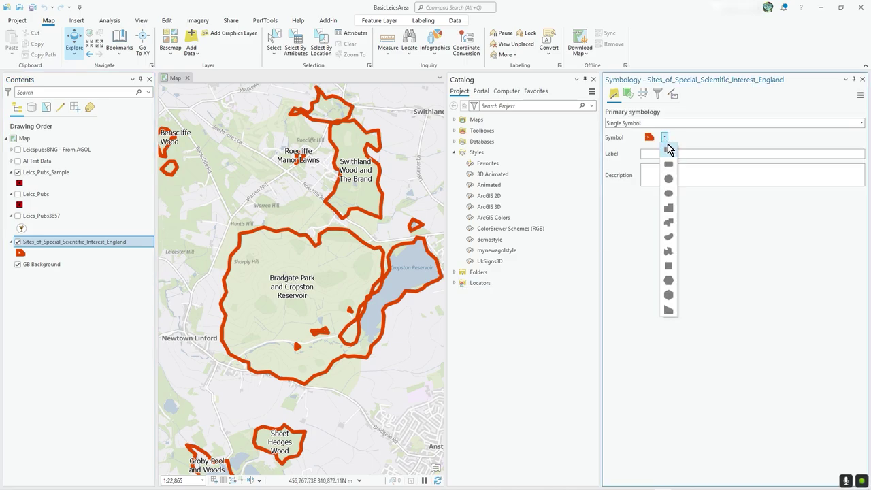
click(664, 125)
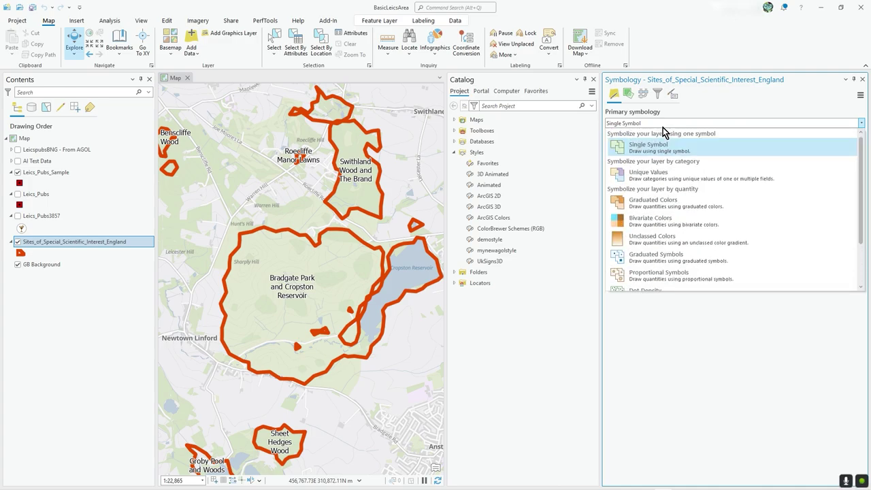
click(627, 94)
click(628, 93)
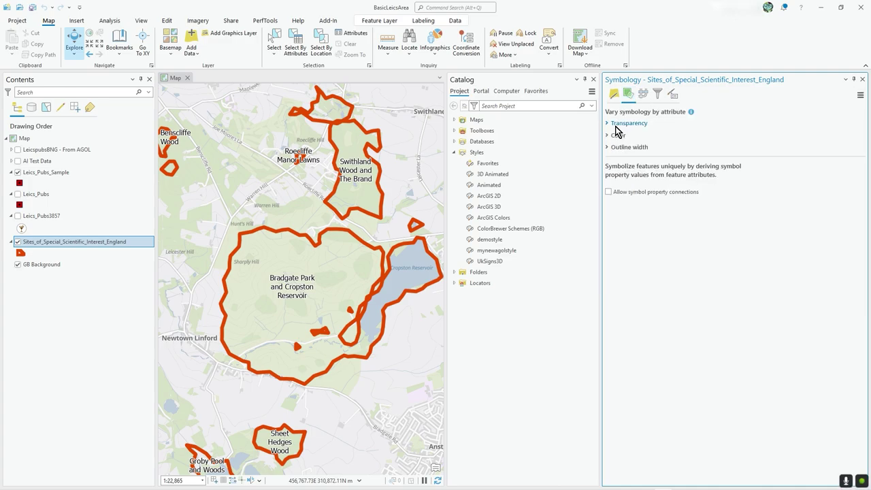
click(644, 93)
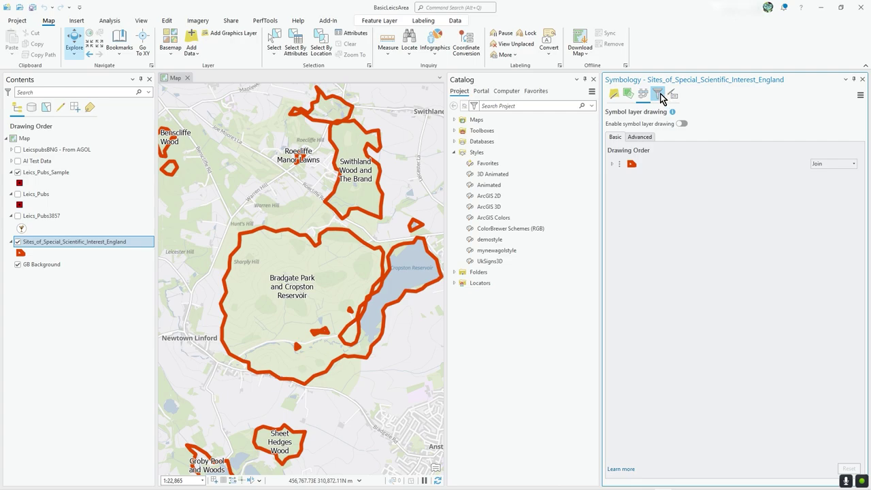
click(659, 96)
click(673, 95)
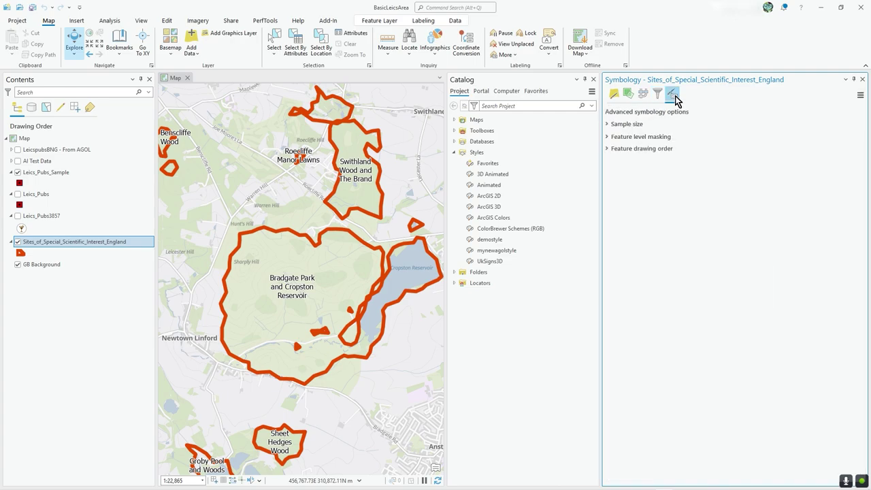
click(628, 94)
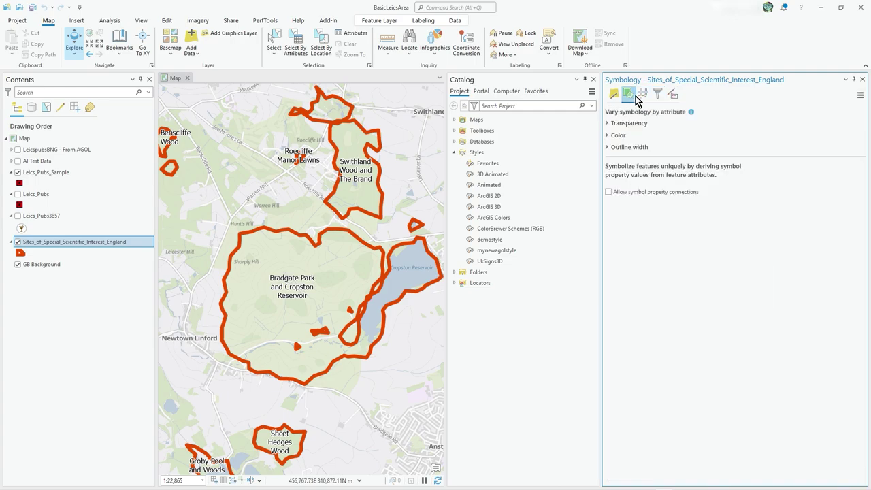
click(615, 99)
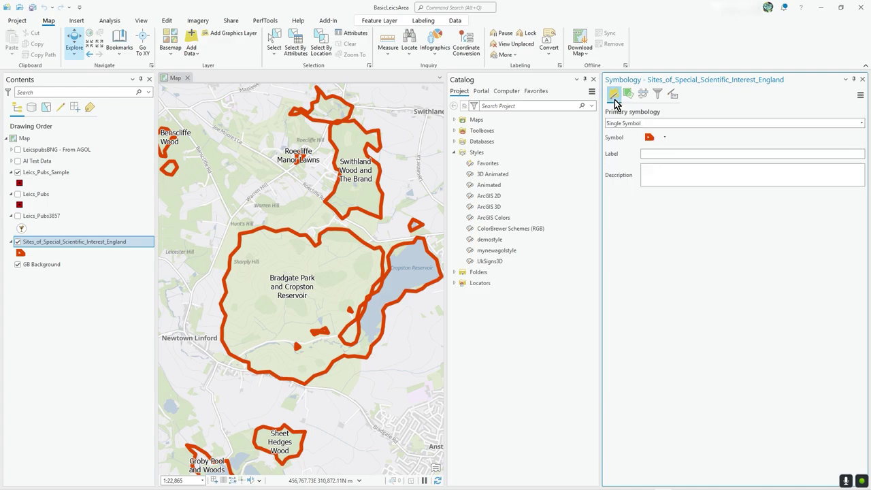
Apply the Mulch polygon symbol from the ArcGIS 3D style to the Sites_of_Special_Scientific_Interest_England layer.
click(648, 137)
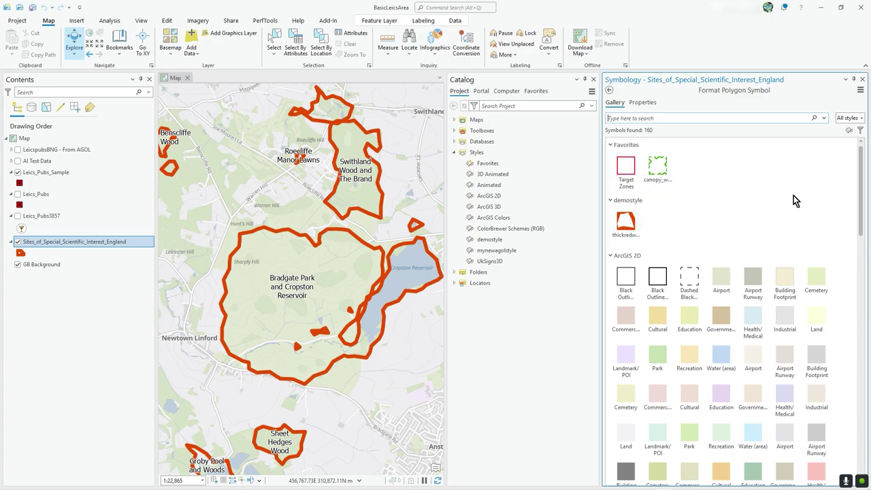
scroll(764, 306, down, 1)
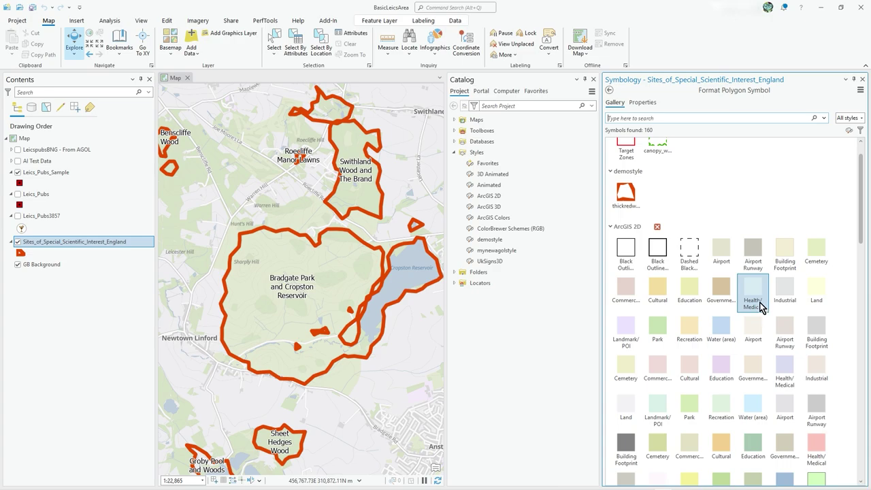
scroll(759, 302, down, 10)
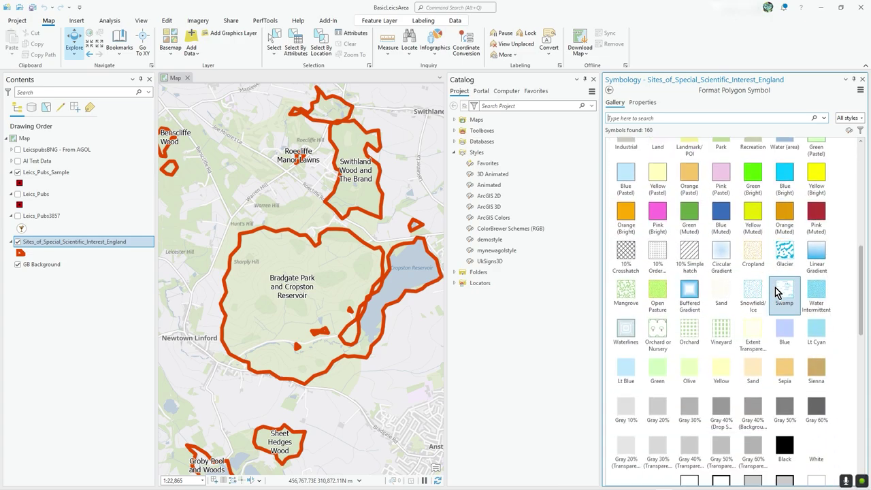
scroll(778, 292, down, 5)
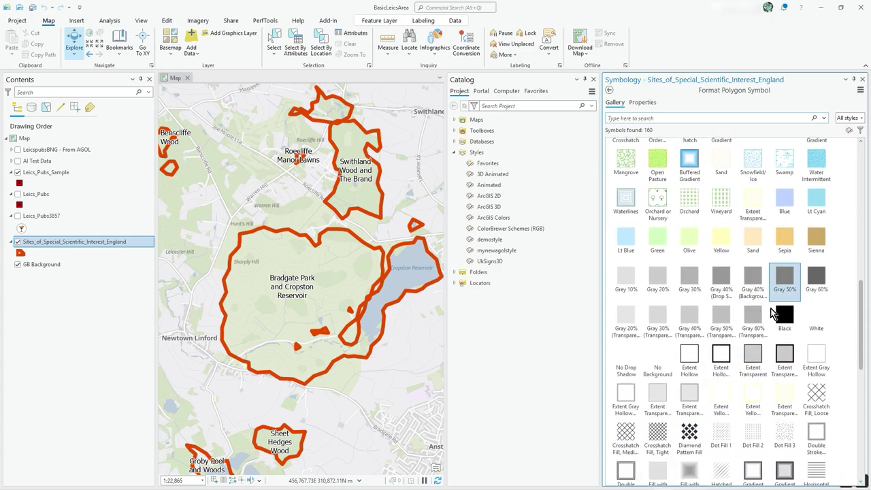
scroll(773, 313, down, 7)
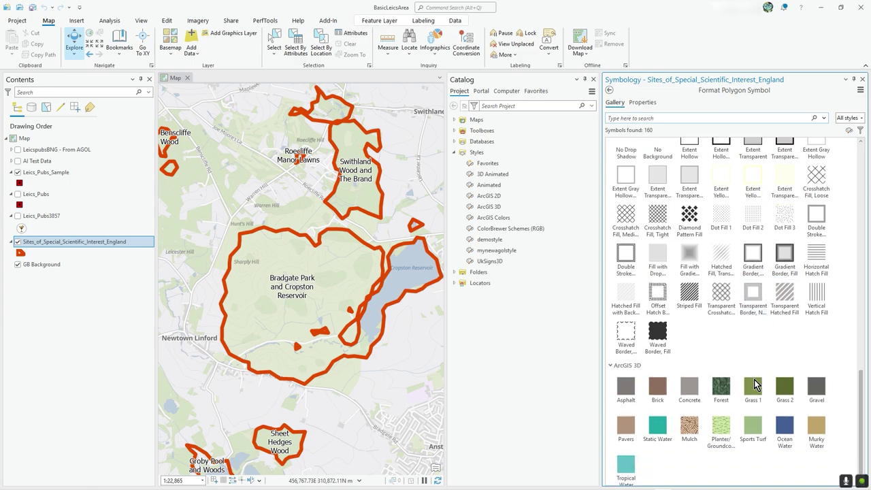
scroll(751, 366, down, 1)
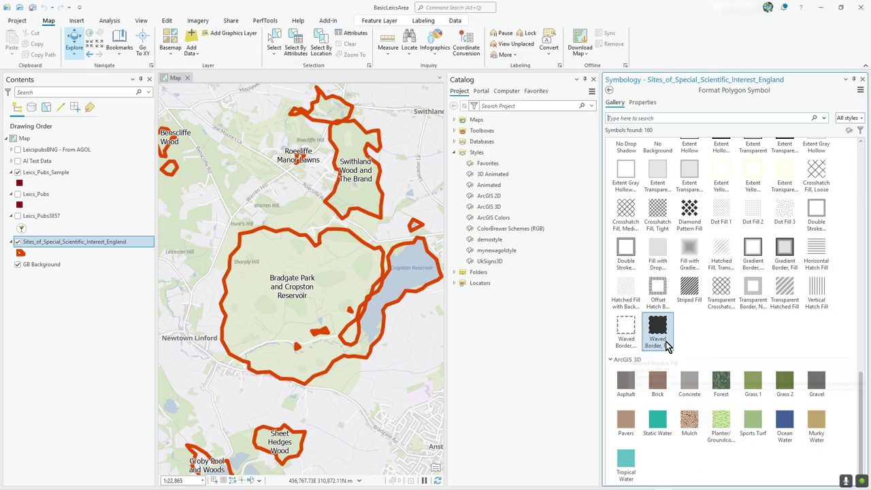
click(695, 427)
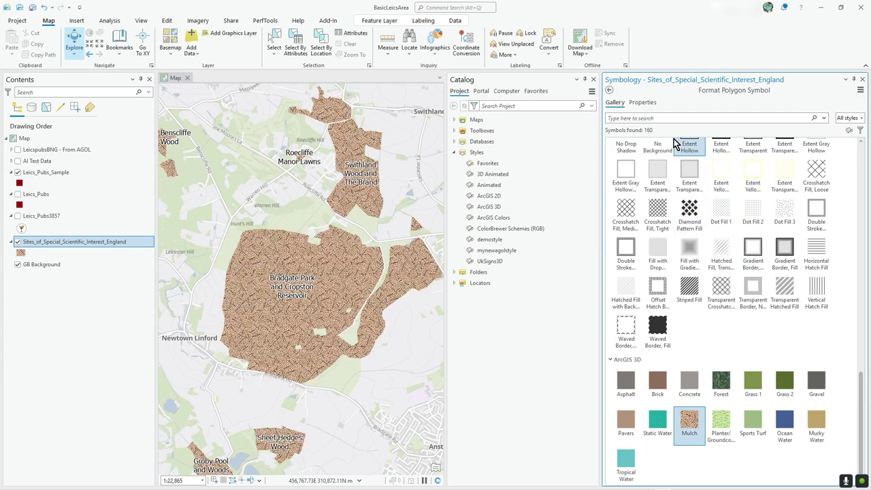
Add a global Wave effect to the structure of the Mulch symbol and apply it to the layer.
click(643, 103)
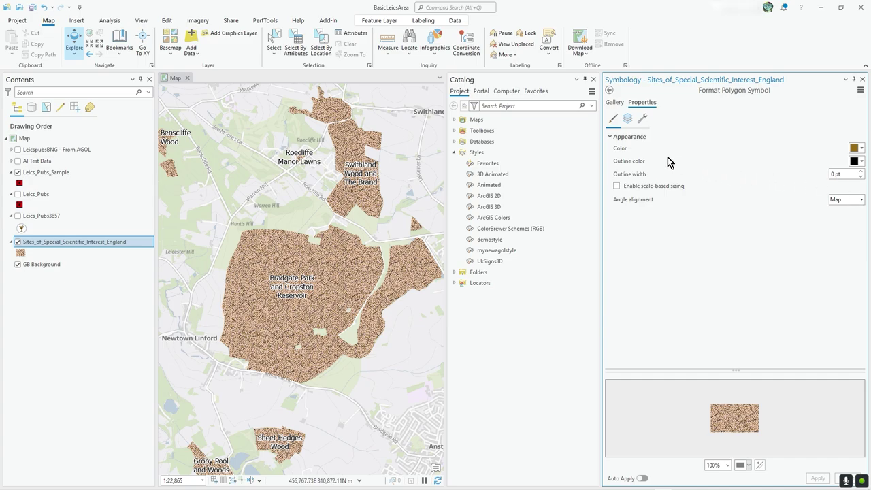
click(642, 121)
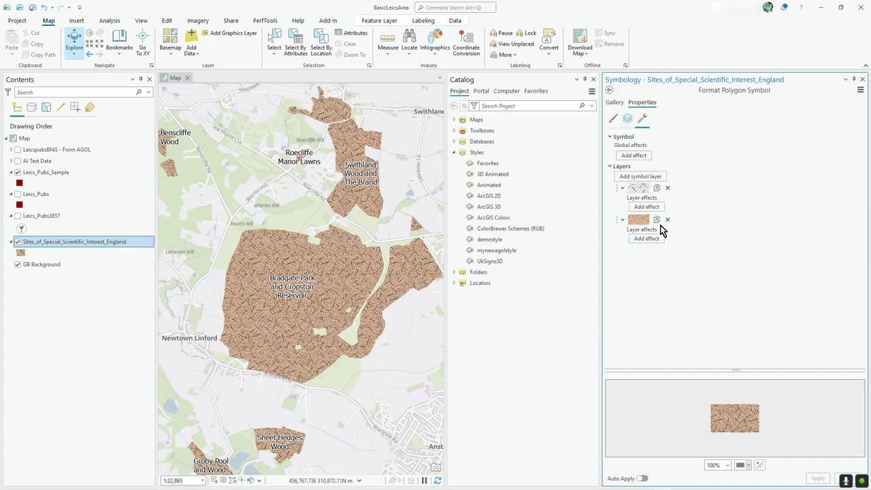
click(646, 157)
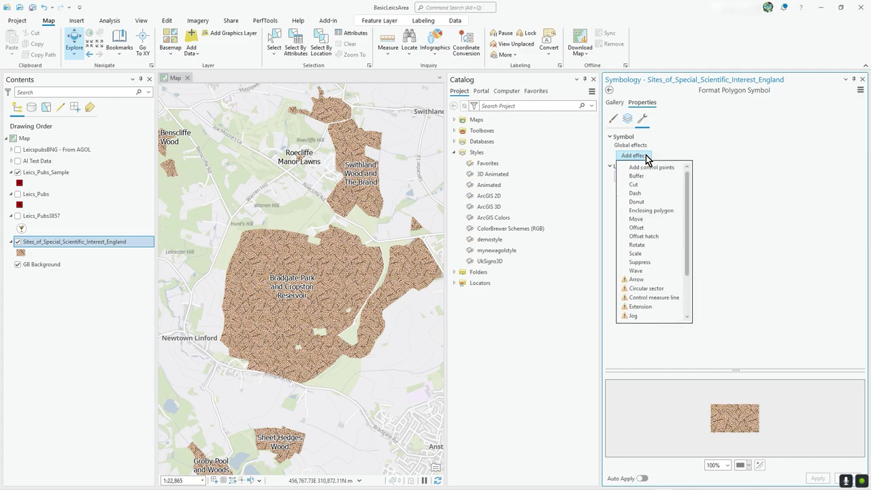
click(665, 272)
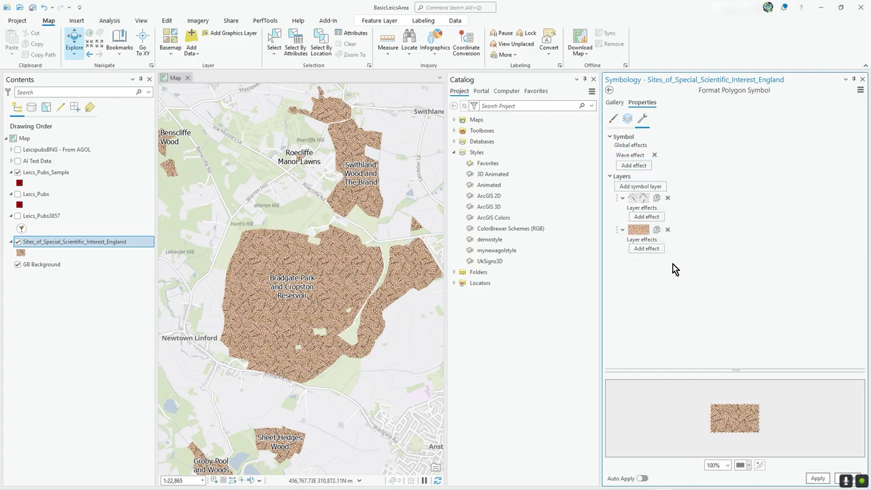
click(817, 478)
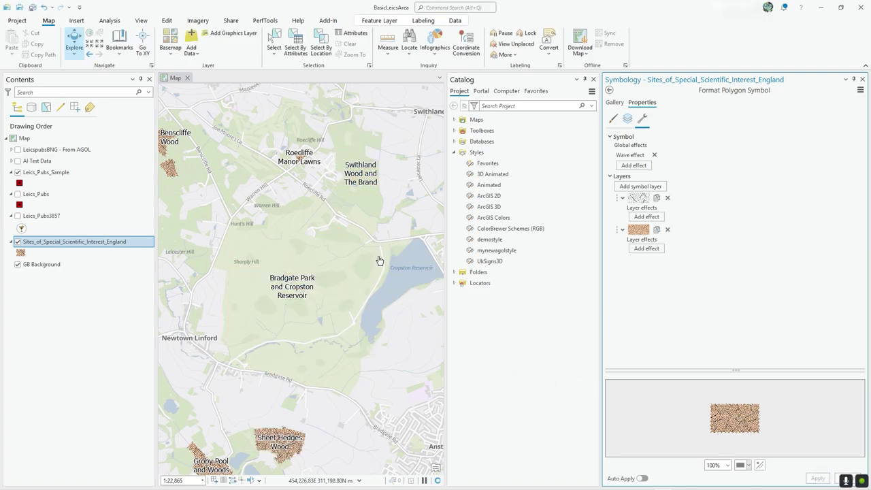
scroll(373, 257, up, 2)
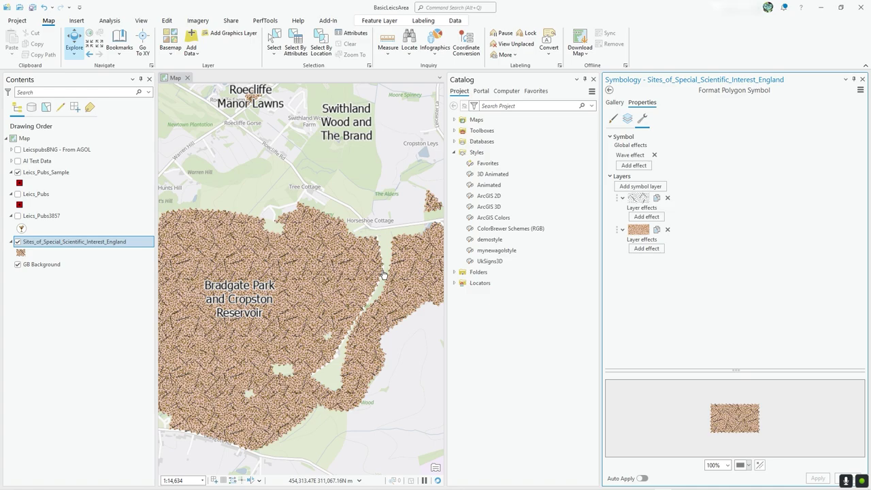
Examine the appearance and pattern settings of the Mulch symbol's two picture fill layers.
scroll(379, 281, up, 2)
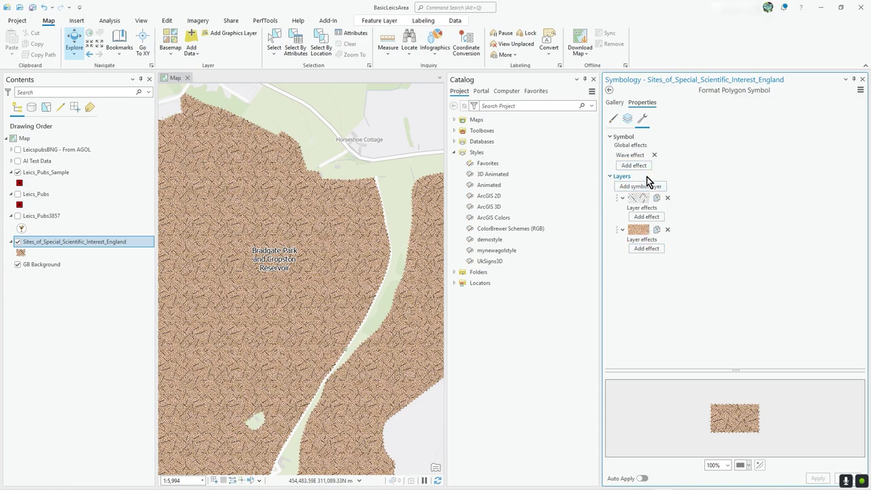
click(628, 119)
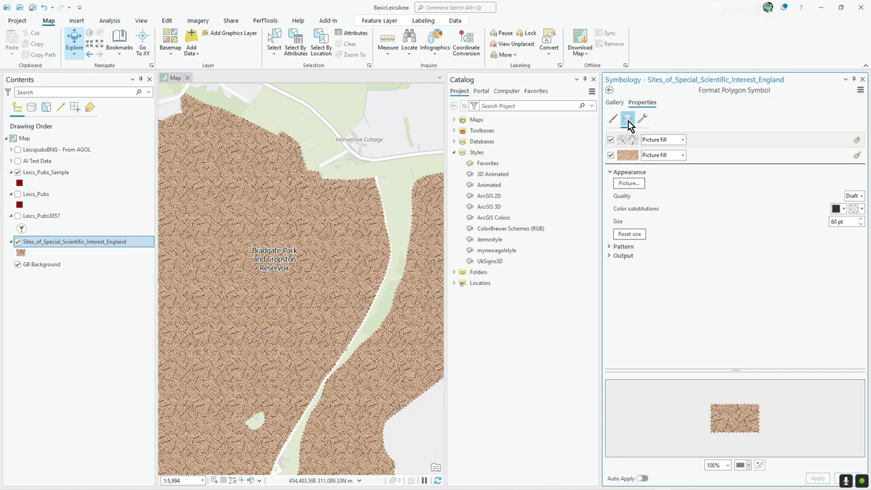
click(608, 247)
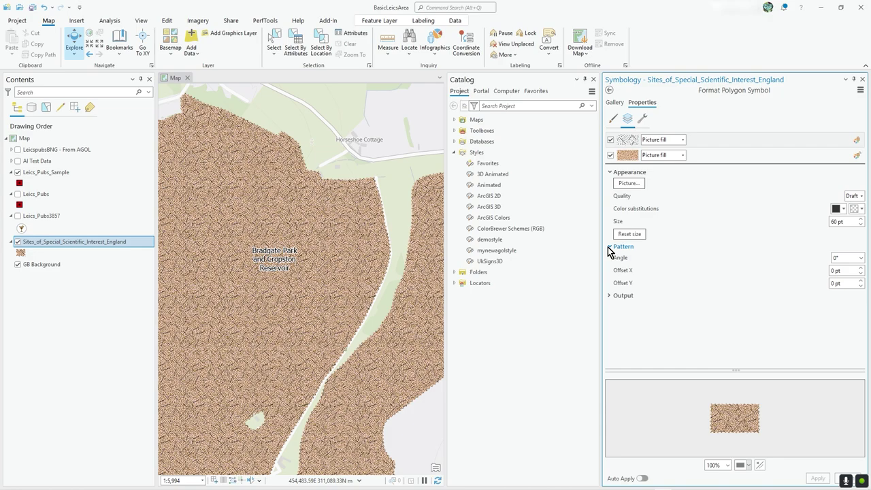
click(608, 246)
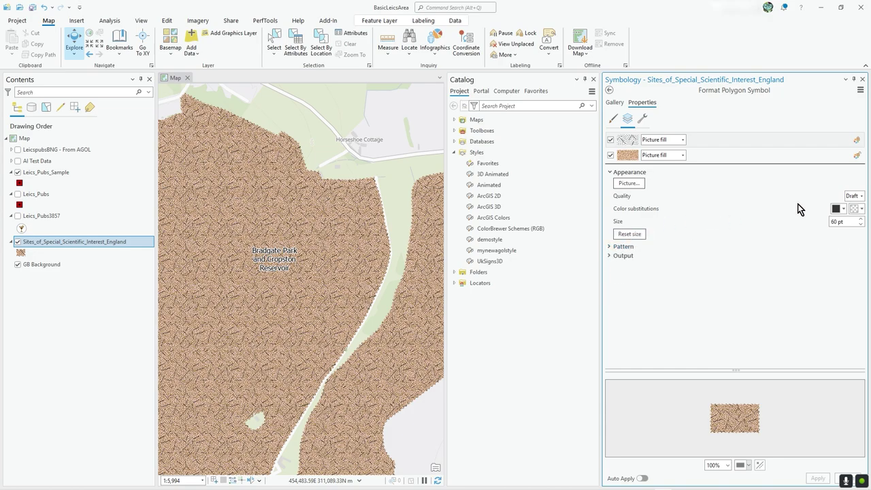
click(637, 141)
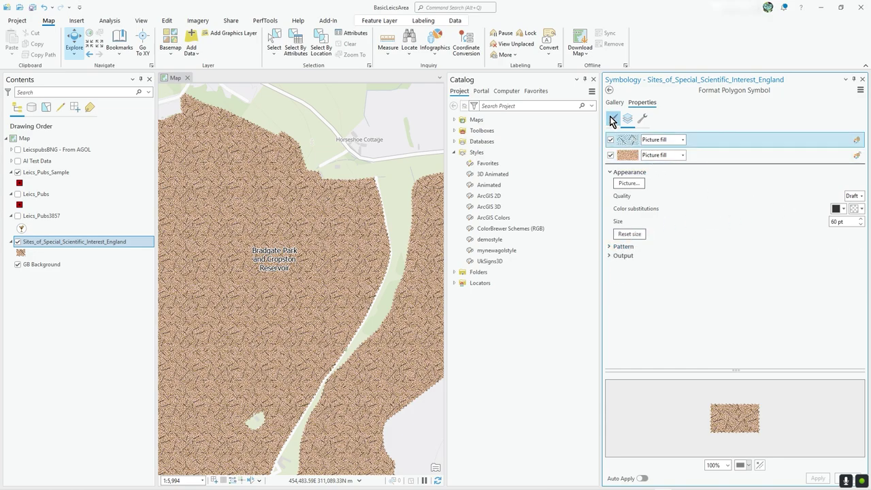
Set the wave effect's amplitude to 8 pt in the symbol properties and apply it to the layer.
click(612, 120)
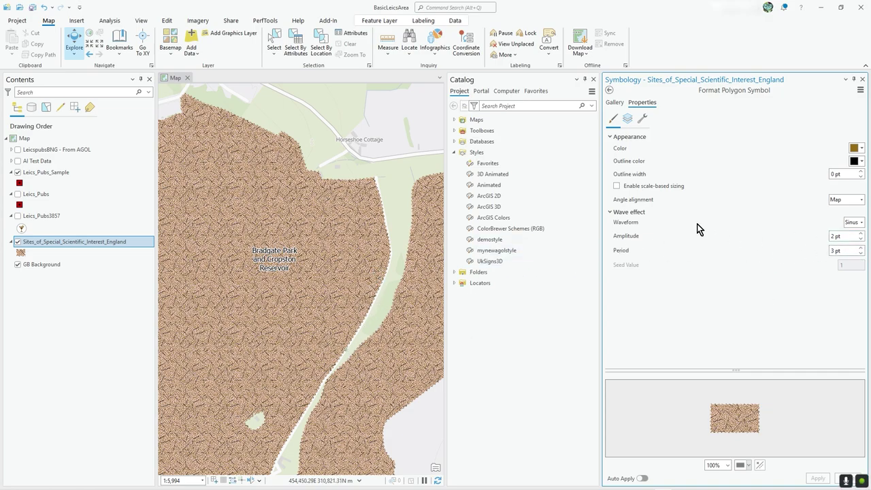
click(861, 232)
click(861, 232)
click(863, 232)
click(862, 233)
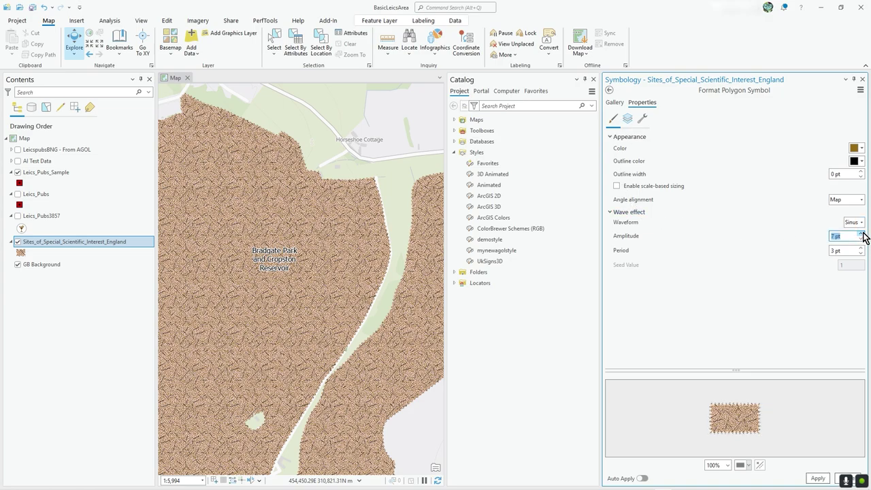
click(815, 479)
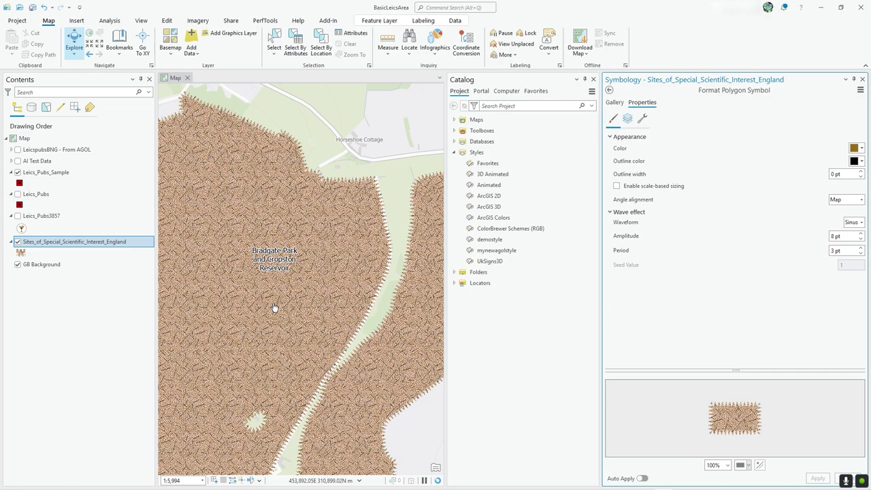
Set the wave effect's period to 12 pt and apply it to the layer.
click(861, 248)
click(861, 248)
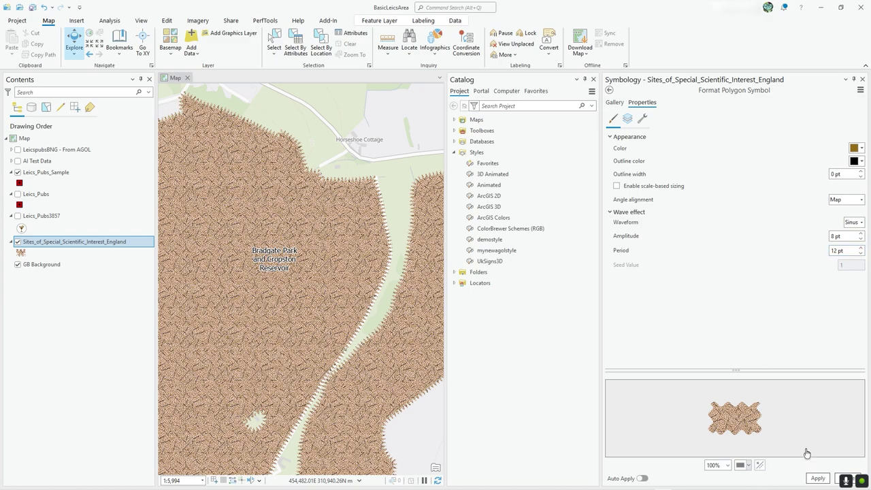
click(811, 479)
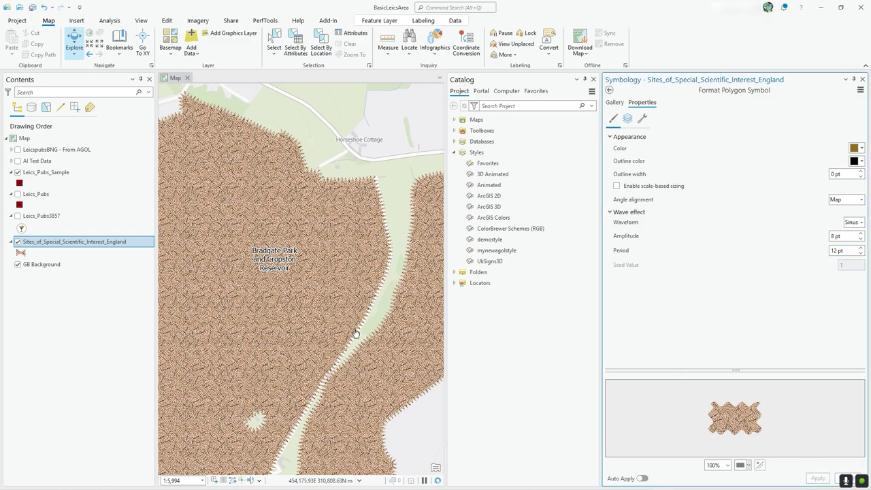
Inspect the wavy polygon borders around Bradgate Park and the neighbouring sites at several map scales.
drag(355, 333, 366, 243)
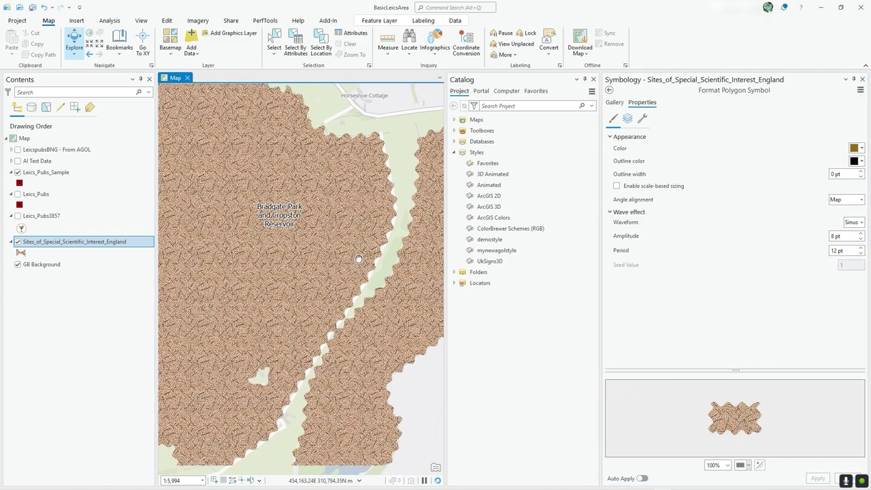
drag(265, 354, 312, 301)
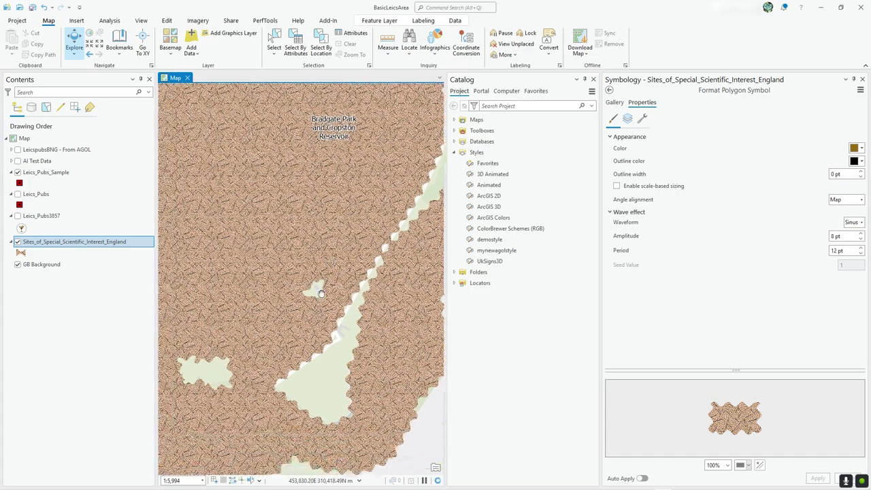
scroll(294, 311, down, 2)
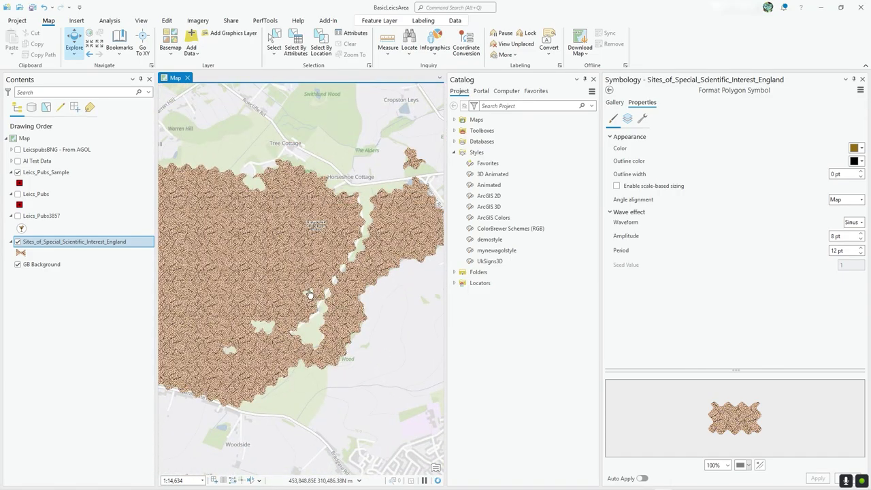
drag(310, 293, 352, 303)
scroll(346, 304, down, 1)
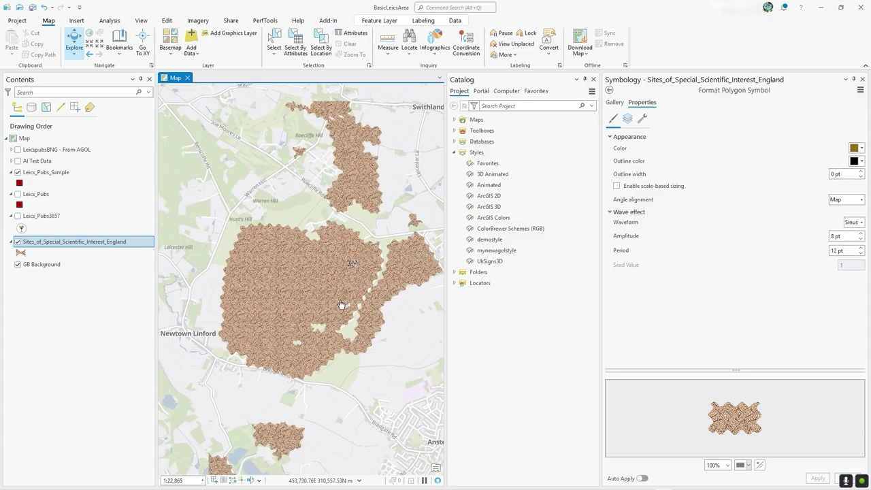
drag(341, 278, 348, 291)
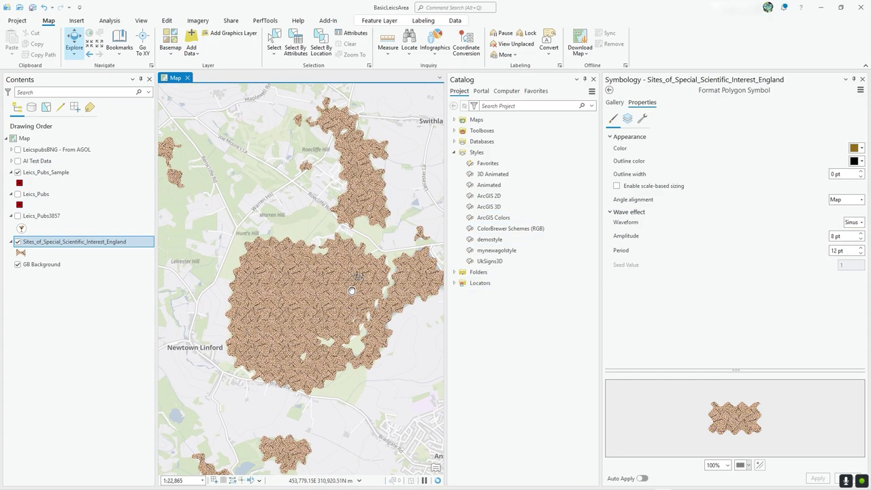
scroll(348, 291, up, 1)
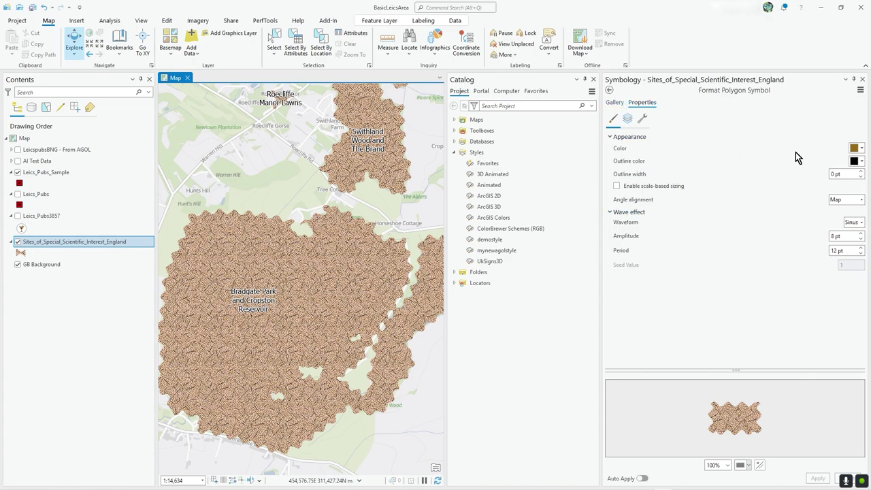
Save the polygon symbol to the style Y:\Temp\mynewagolstyle.stylx under the name FancyPolygonBorderDemo, leaving the category empty.
click(860, 90)
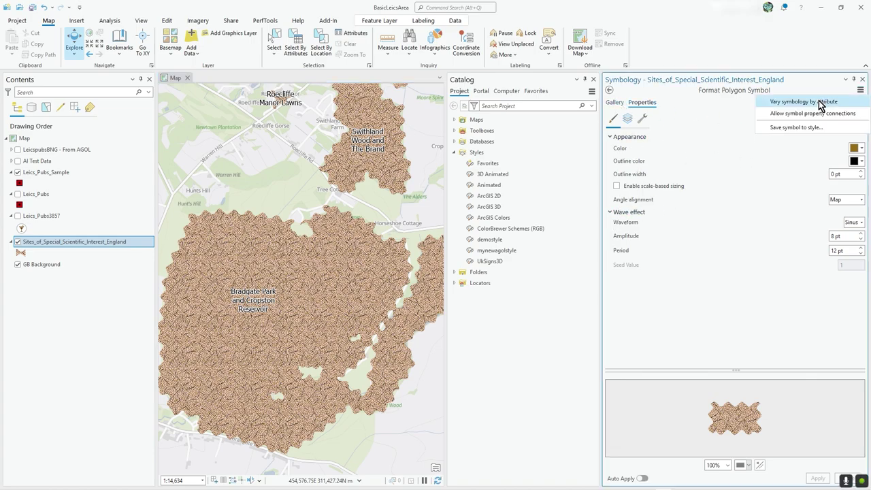
click(784, 130)
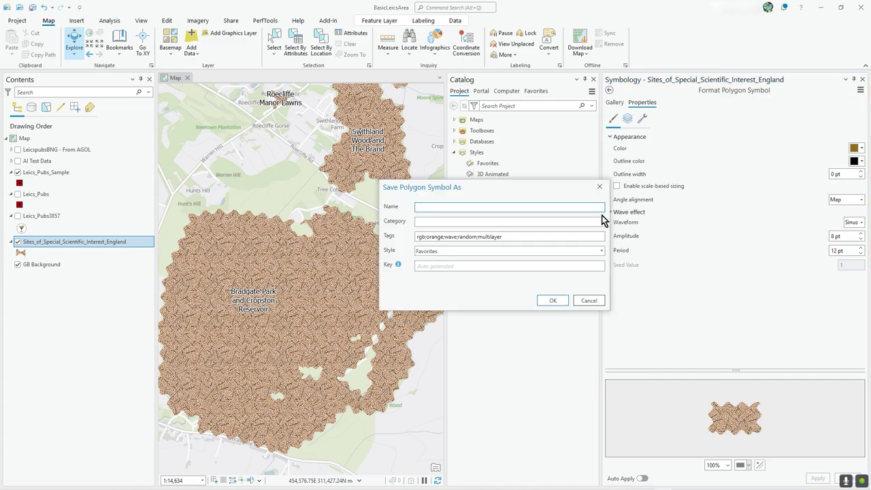
click(599, 252)
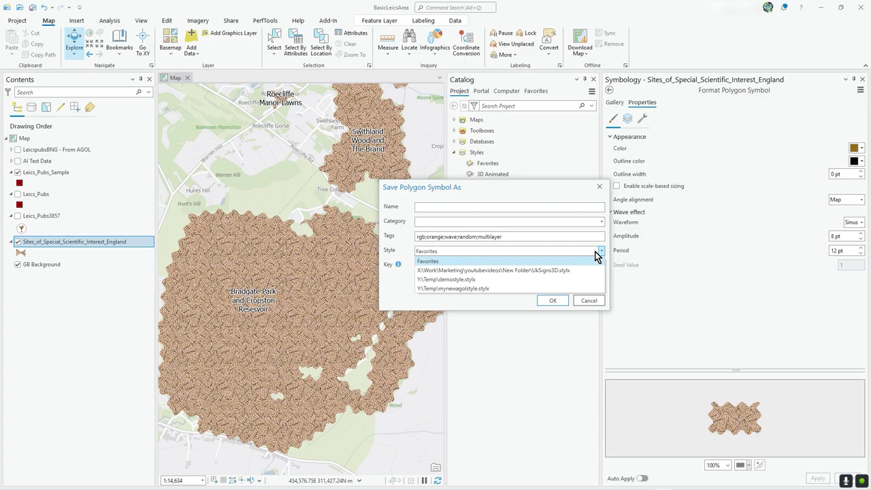
click(471, 289)
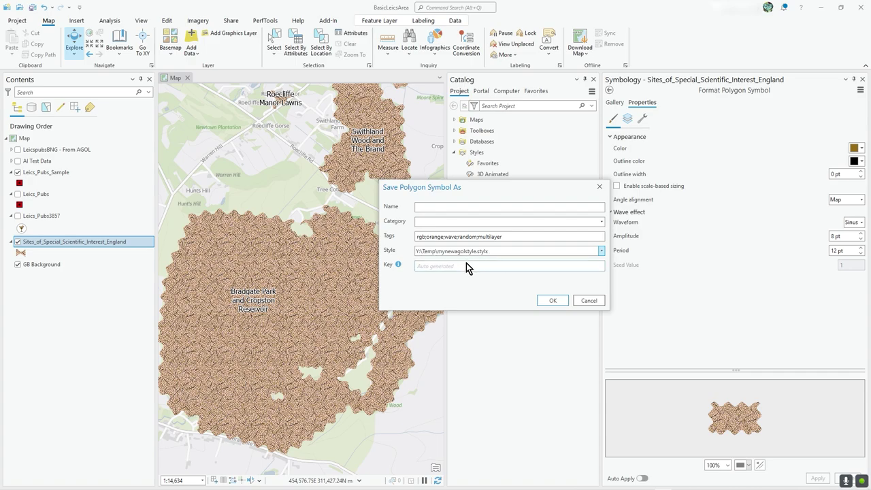
click(466, 205)
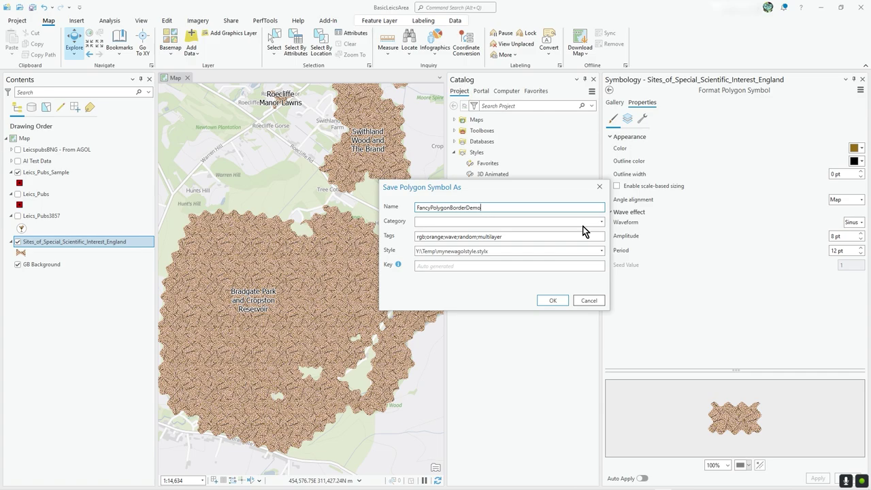
click(602, 221)
click(600, 222)
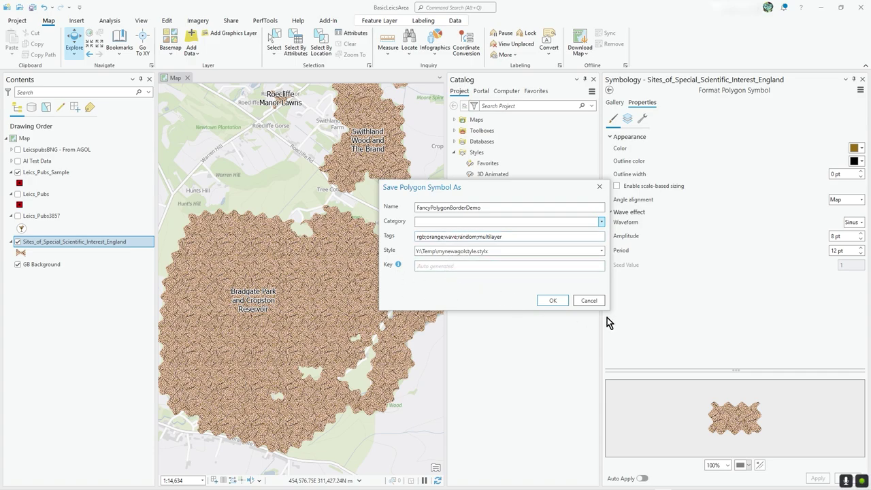
click(561, 302)
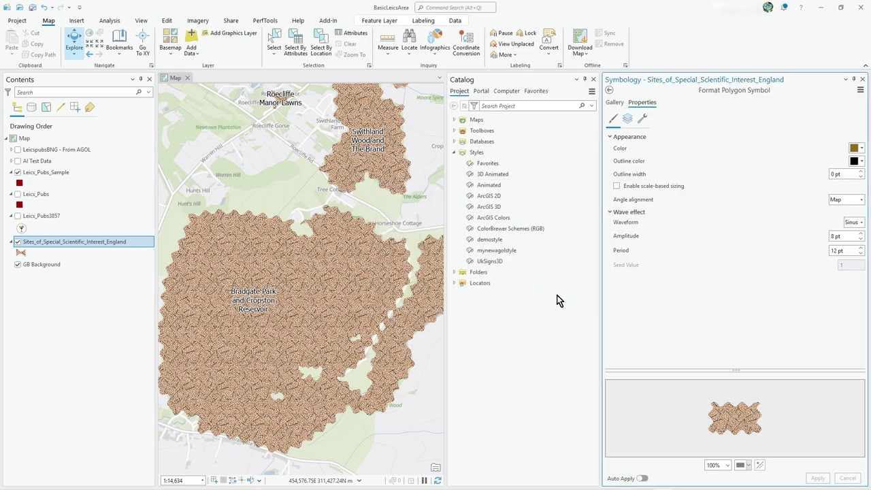
Close the symbology settings and examine the FancyPolygonBorderDemo symbol stored in mynewagolstyle through the style management view.
click(509, 251)
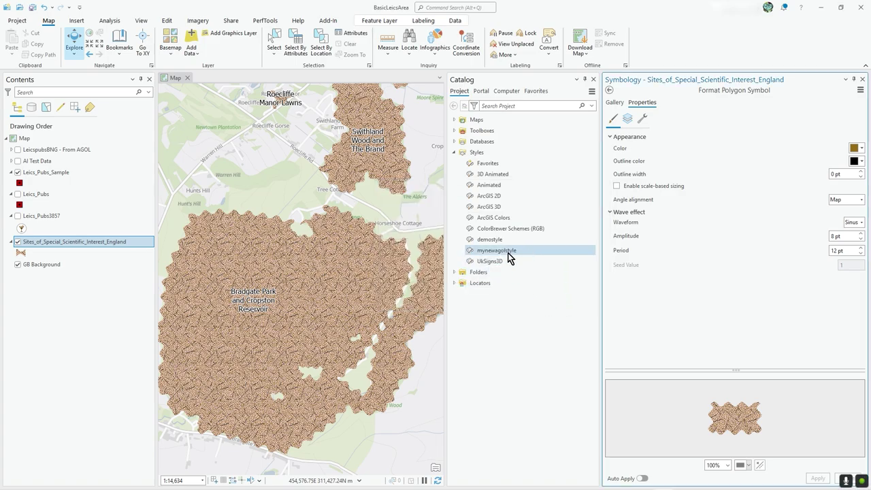
click(862, 79)
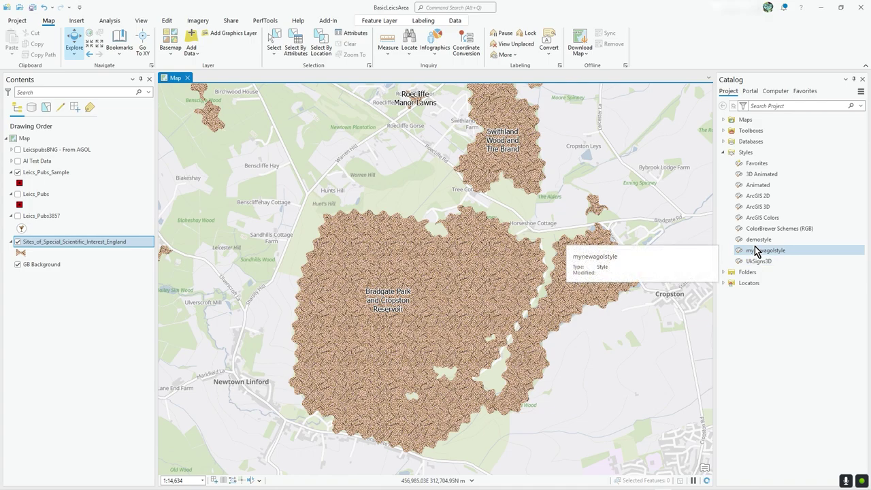
right_click(756, 250)
click(787, 336)
double_click(748, 252)
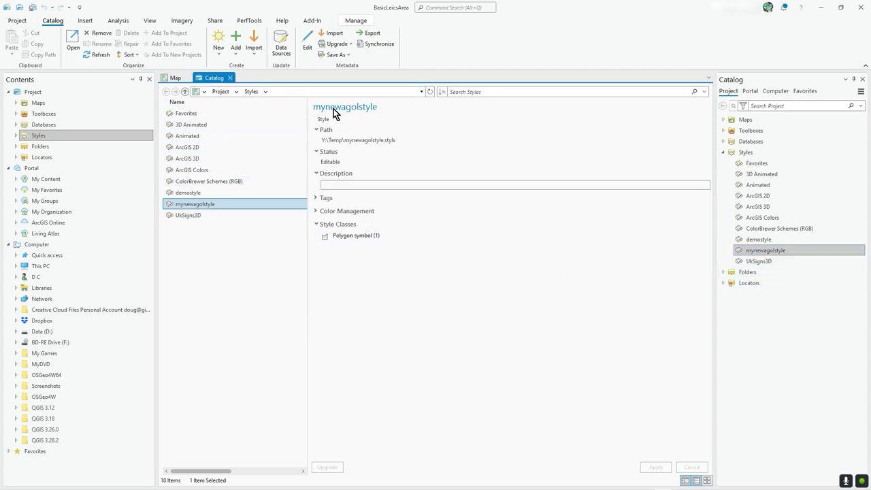
click(336, 235)
click(218, 114)
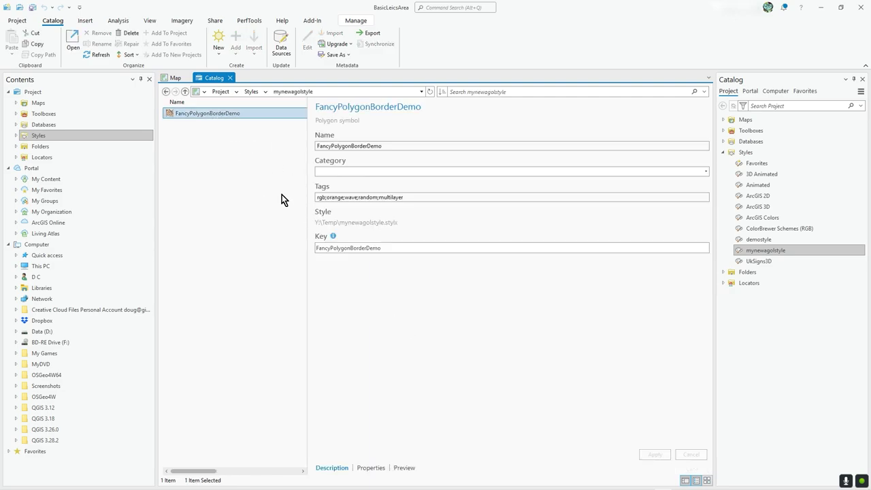
click(166, 92)
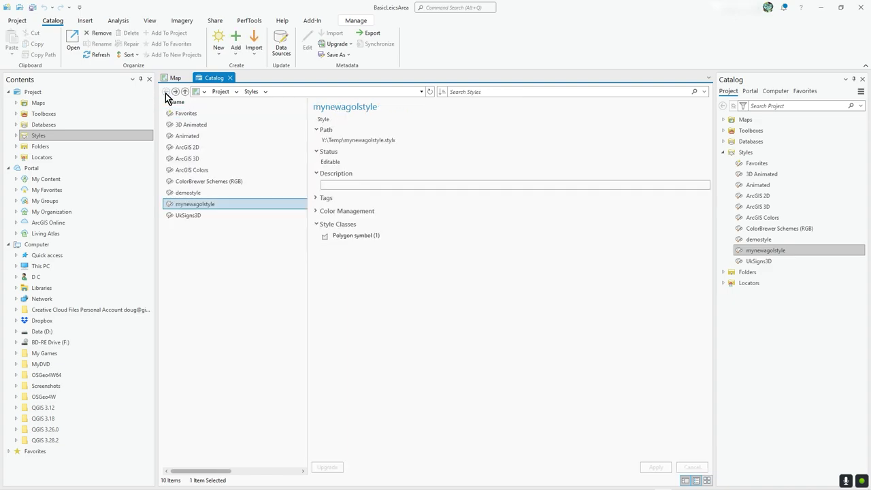
click(230, 78)
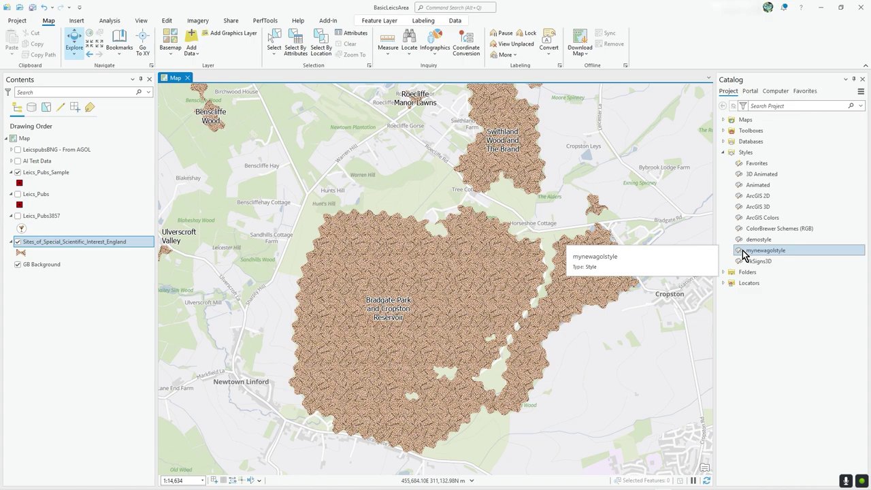
Set up sharing mynewagolstyle as a 2D web style with the summary "demo of adding a new customer style from AGPRO".
right_click(745, 254)
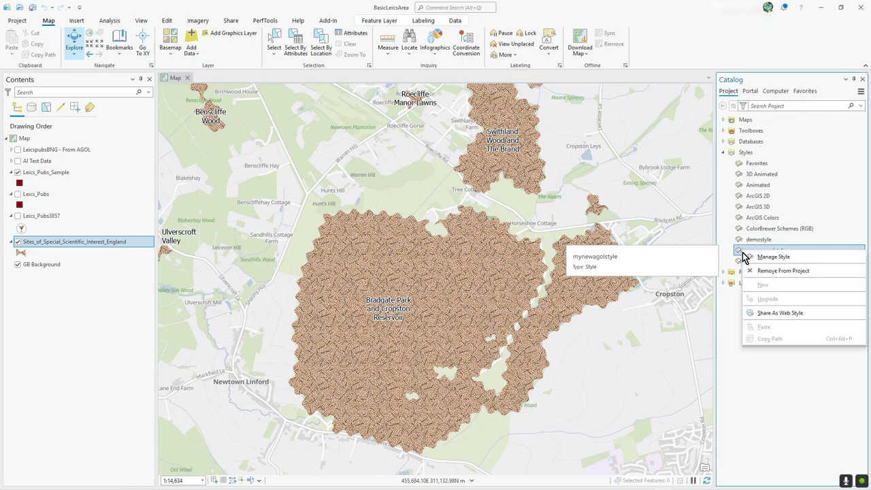
click(816, 323)
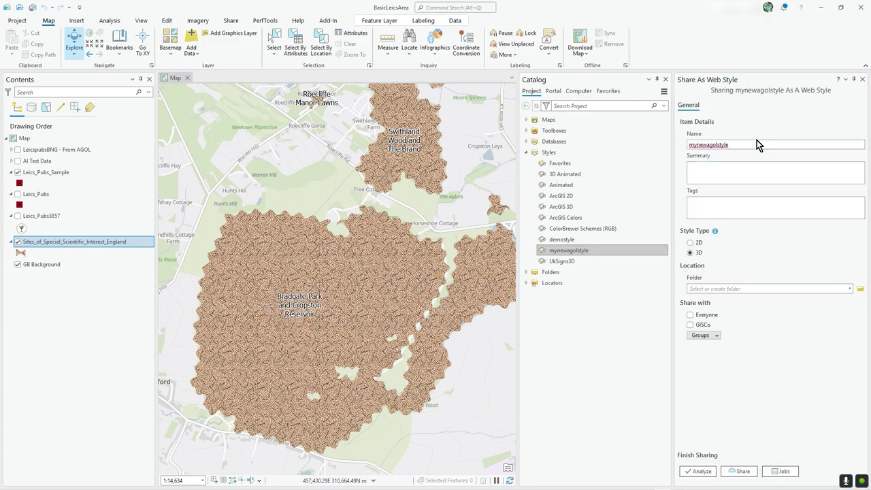
click(717, 175)
text(d)
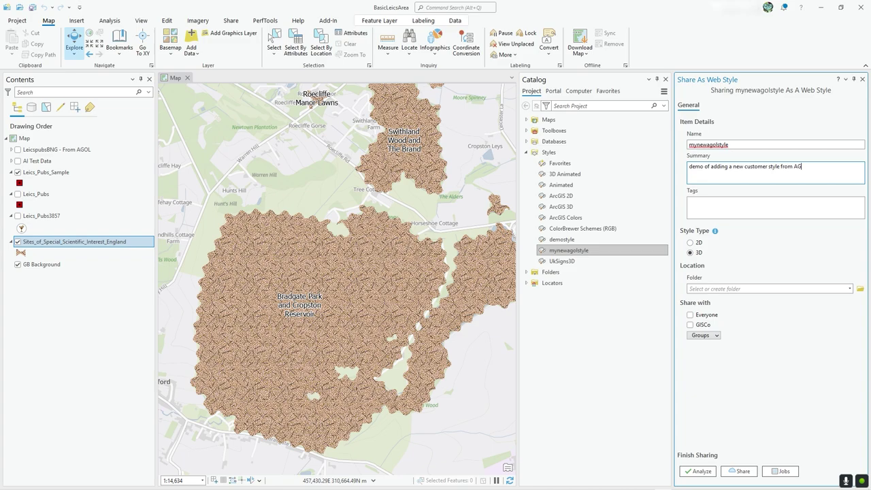
click(691, 243)
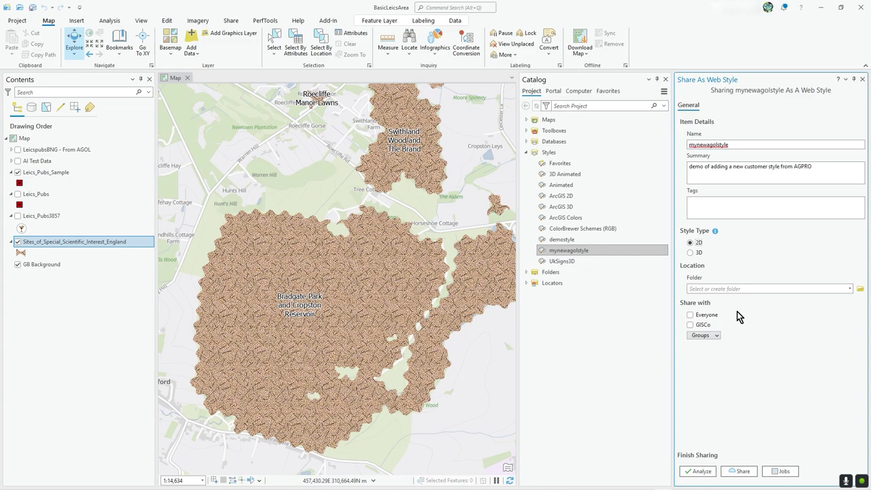
click(850, 288)
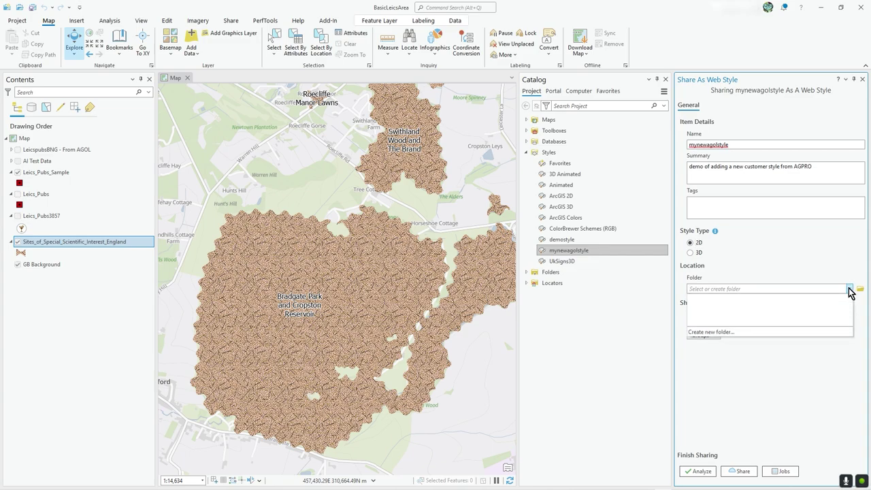
click(849, 289)
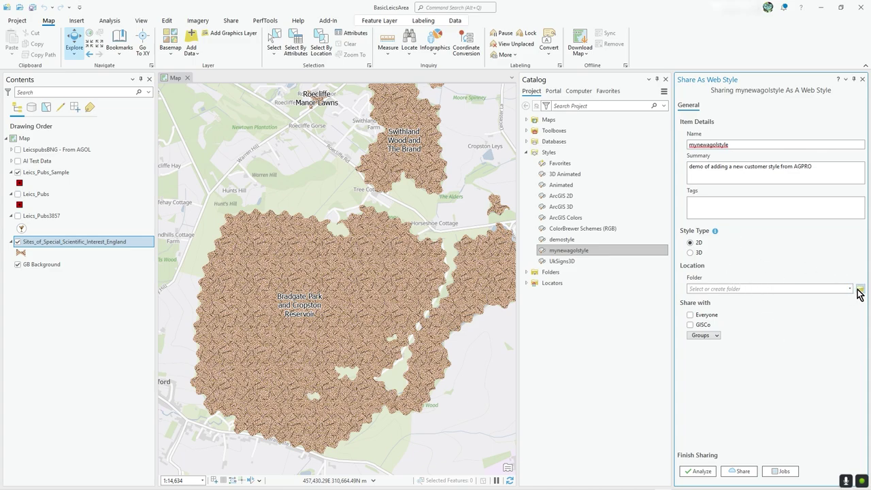
Choose the folder MyCustomStyles, share the web style with Everyone, then analyze and publish it.
click(851, 290)
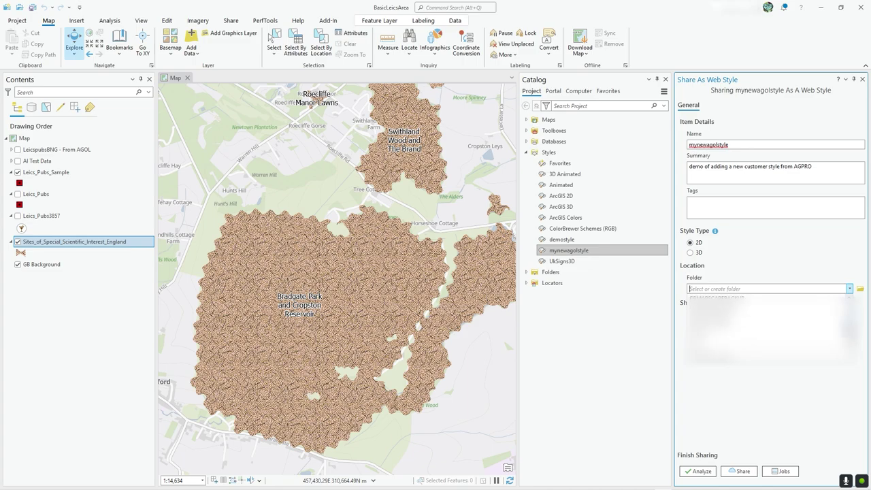
click(758, 327)
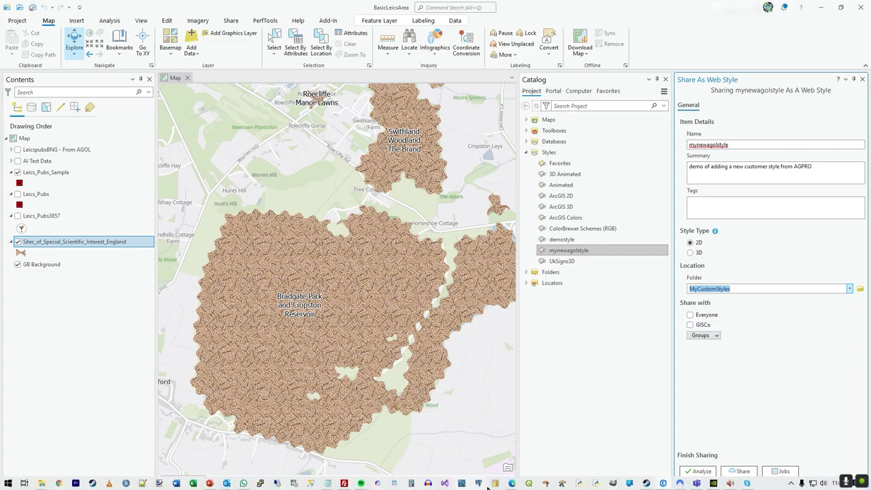
click(692, 315)
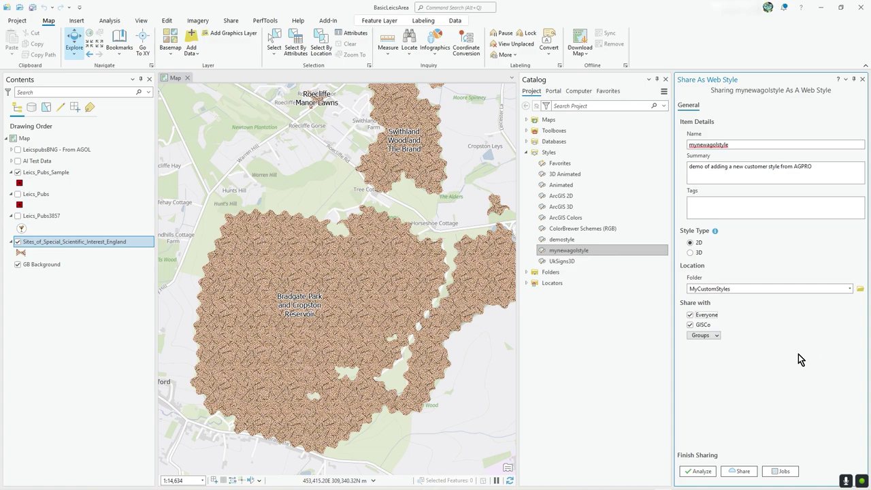
click(701, 477)
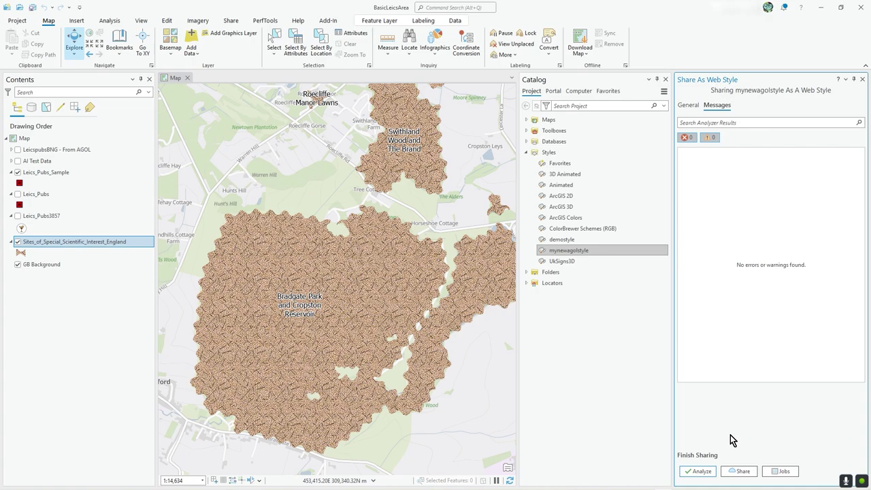
click(739, 471)
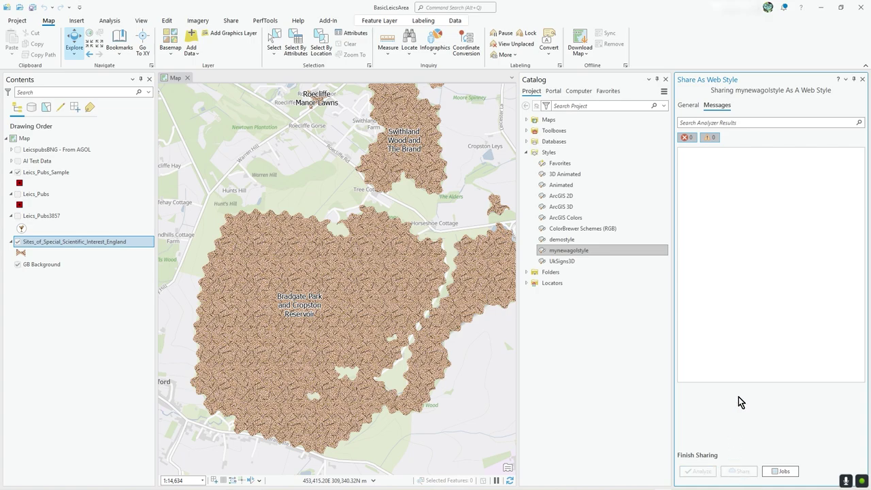
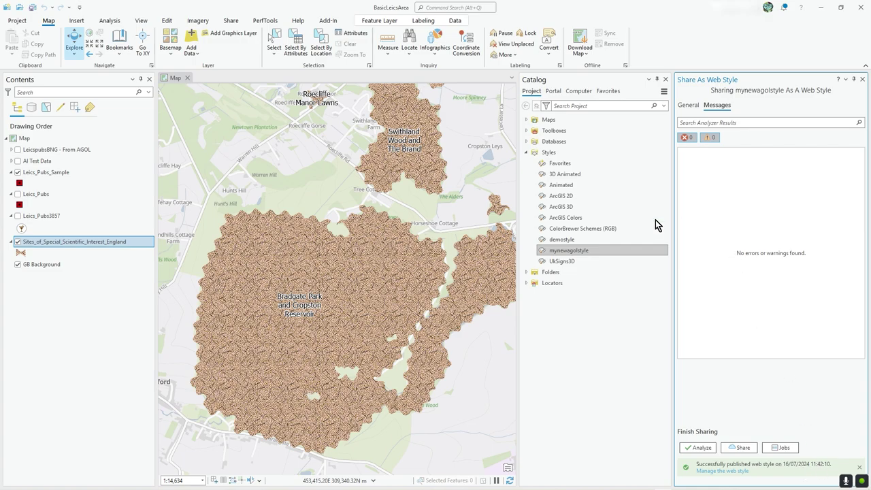
Switch to the DemoStuff web map in ArcGIS Online Map Viewer and open the Historic England Battlefields layer's symbol style for editing.
click(821, 13)
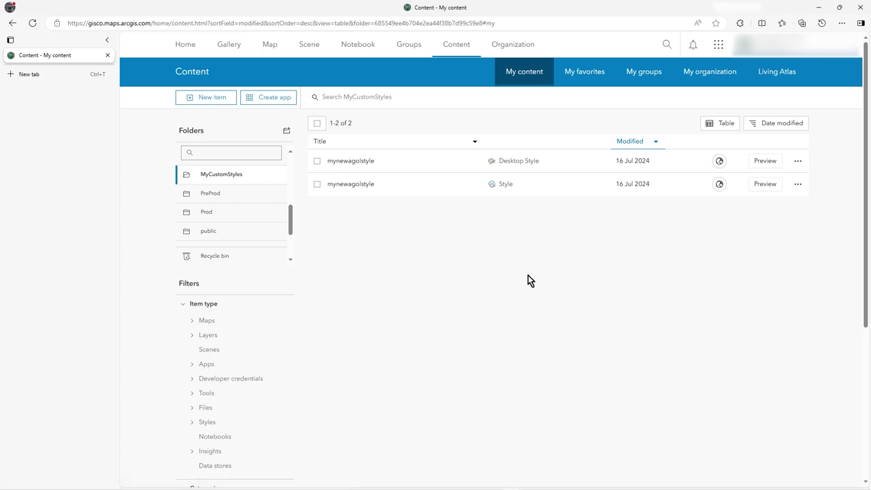
mouse_move(252, 216)
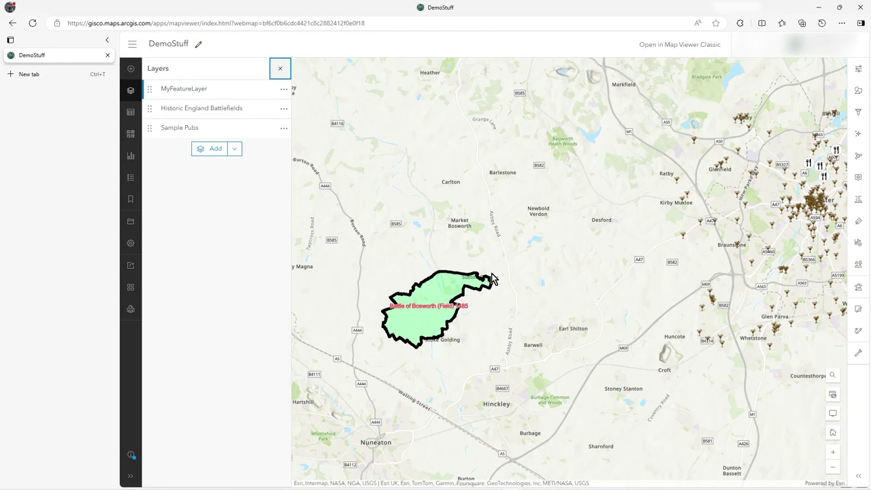
drag(508, 252, 650, 241)
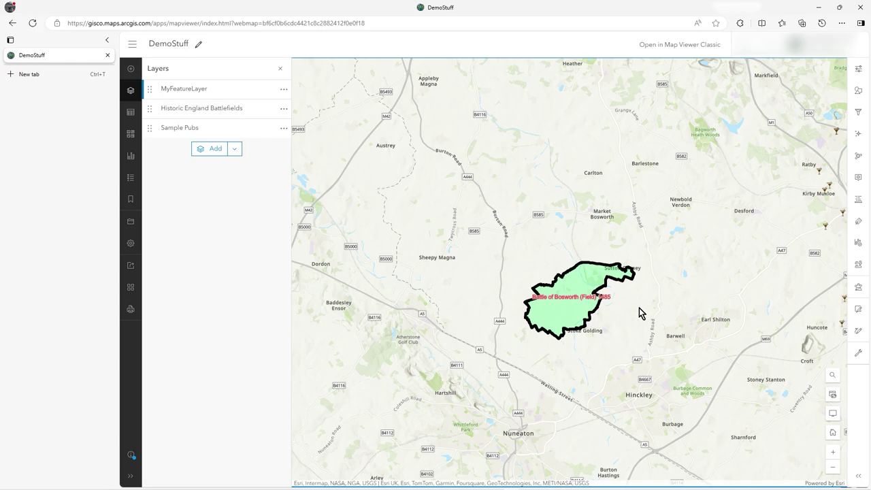
click(186, 109)
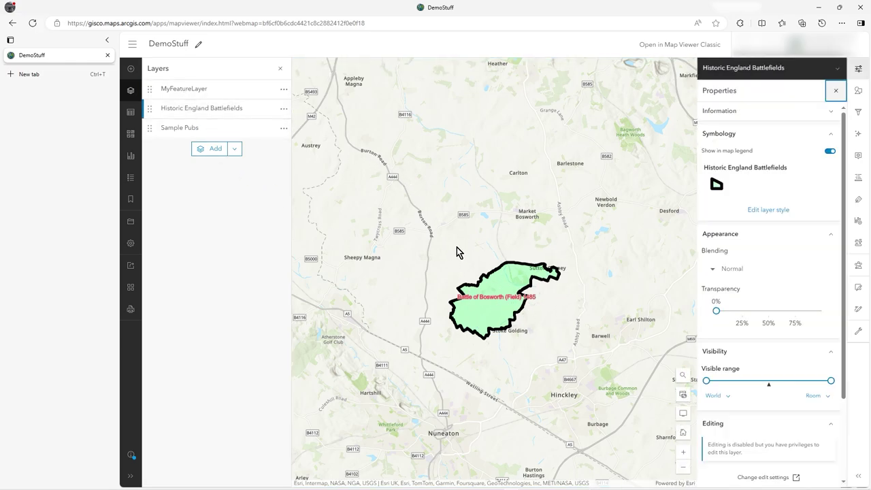
scroll(519, 292, up, 1)
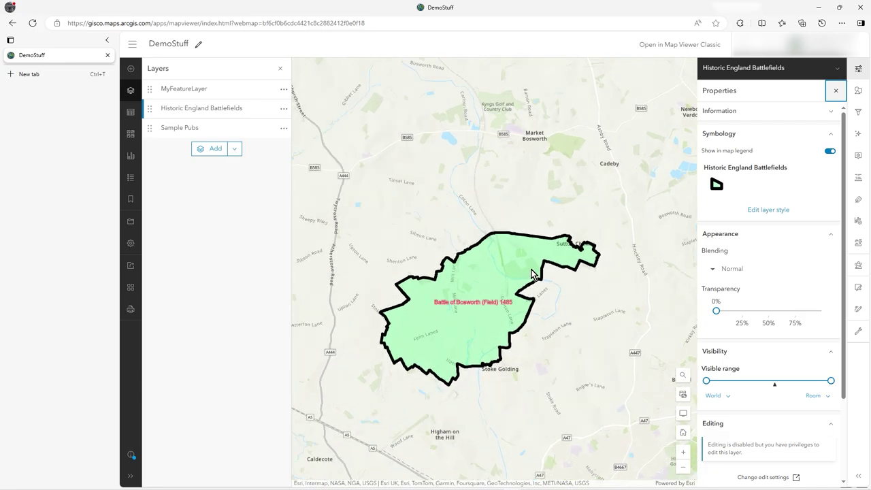
click(769, 211)
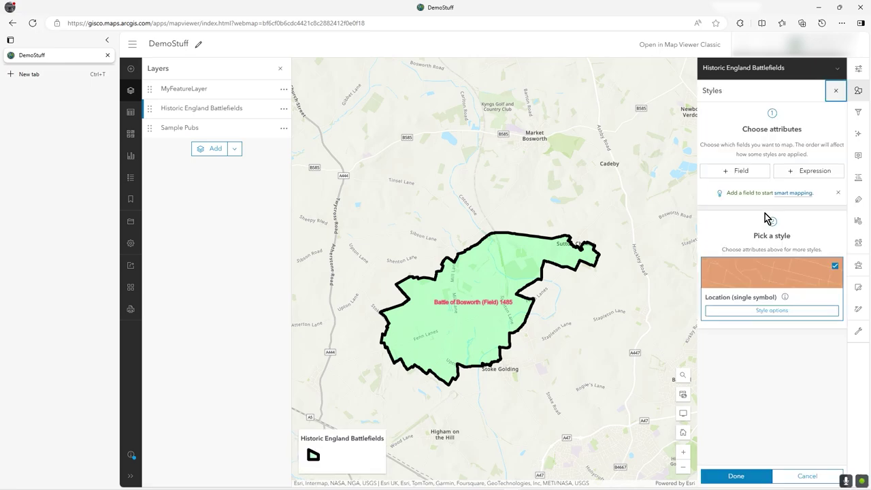
click(768, 313)
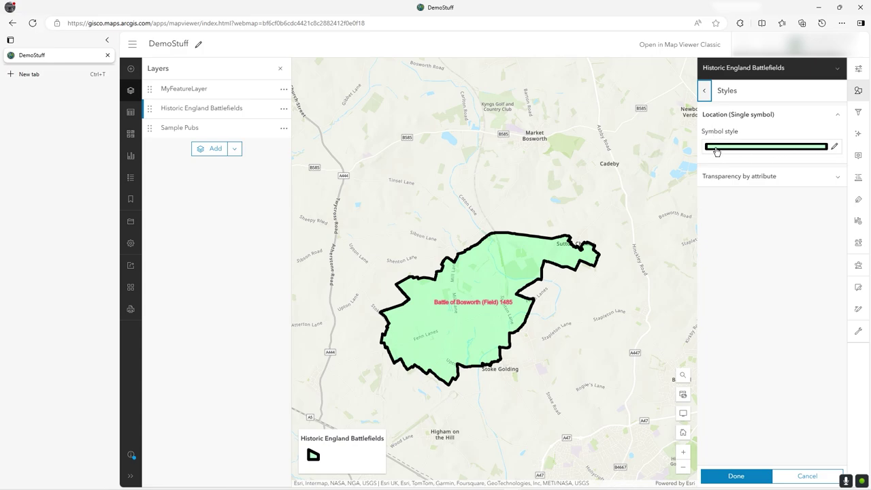
click(835, 147)
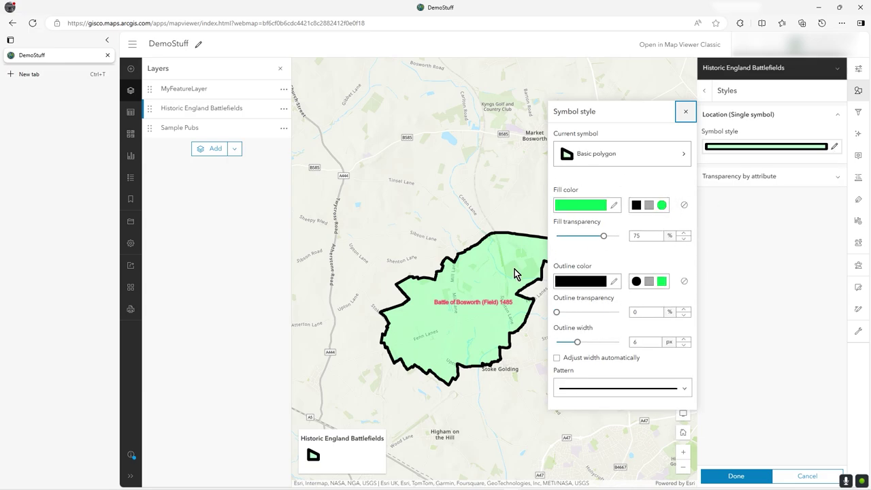
Add the mynewagolstyle web style from My content to the symbol categories available for the layer.
click(683, 156)
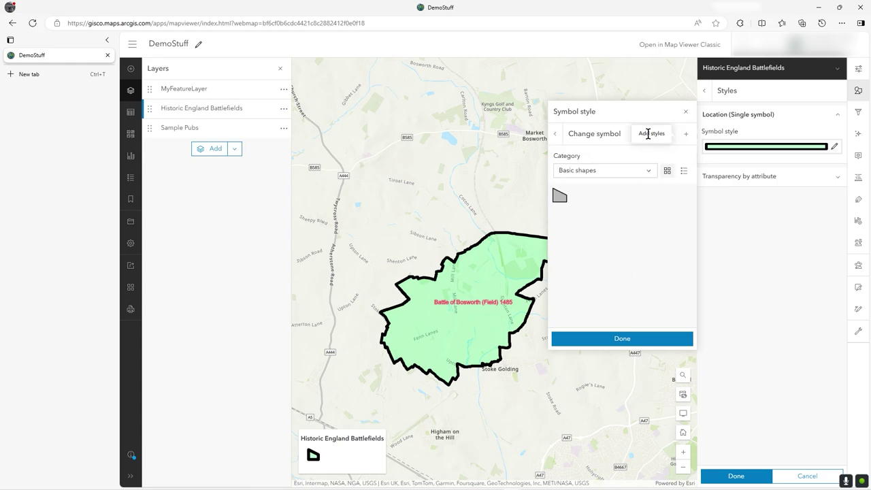
click(687, 136)
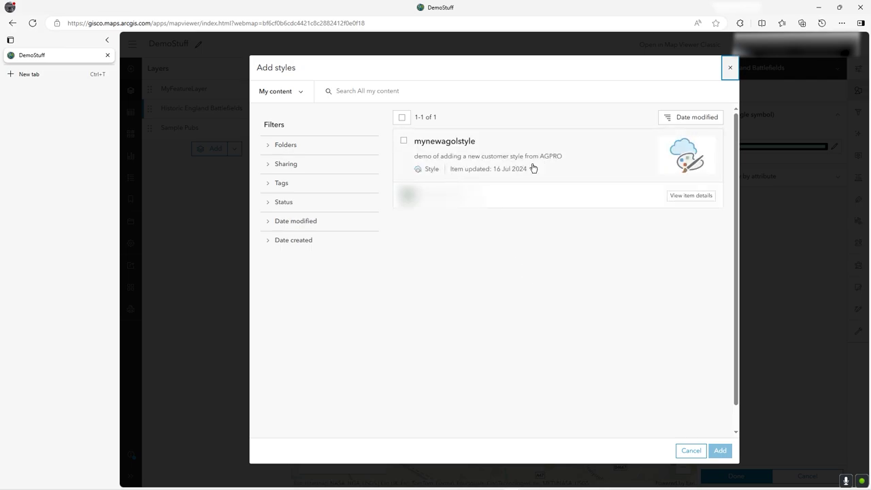
click(403, 141)
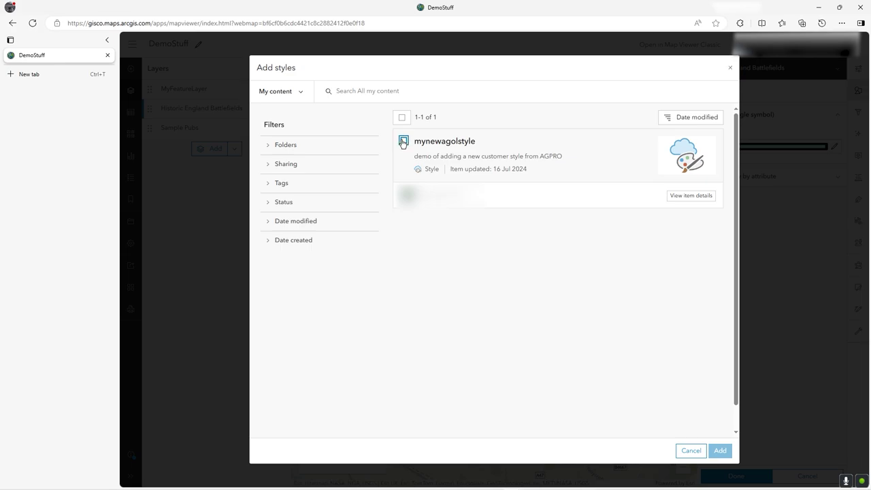
click(403, 142)
click(720, 450)
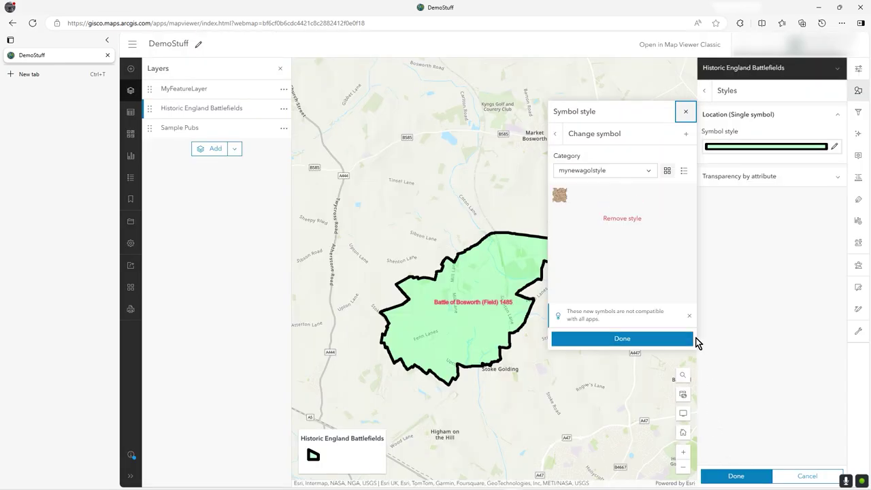
Apply the FancyPolygonBorderDemo symbol to the Historic England Battlefields layer and accept the style changes.
click(560, 196)
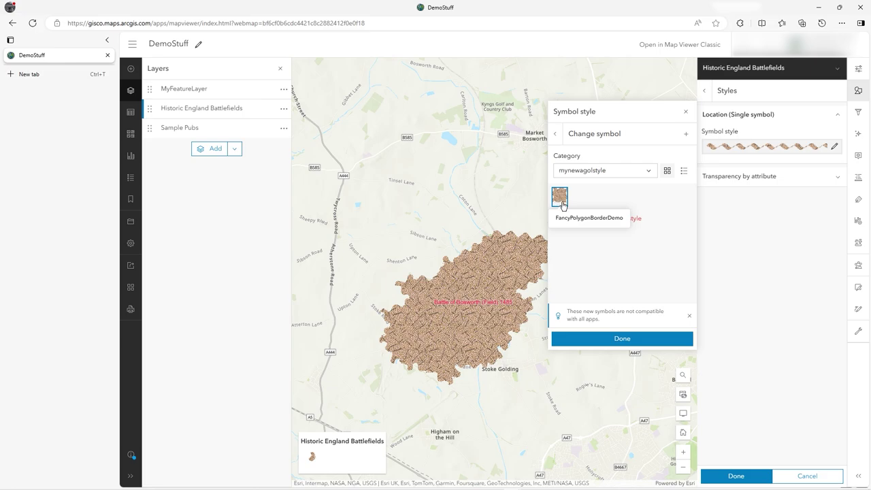
click(624, 339)
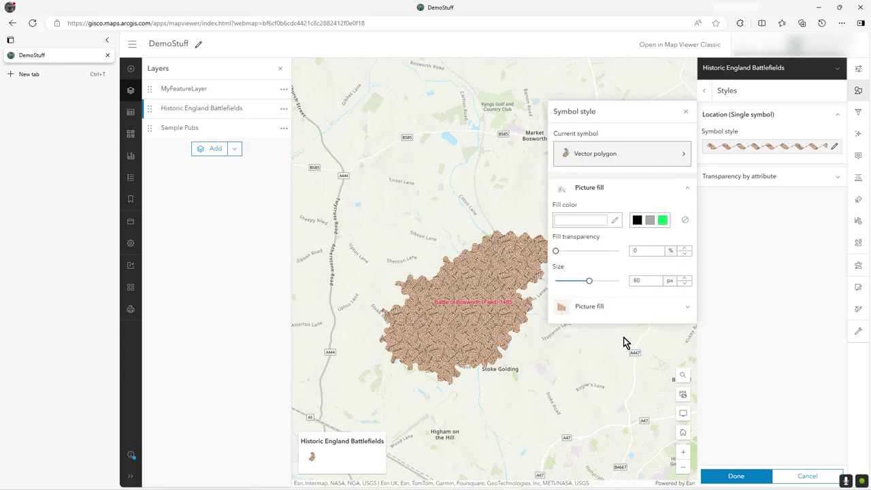
click(575, 154)
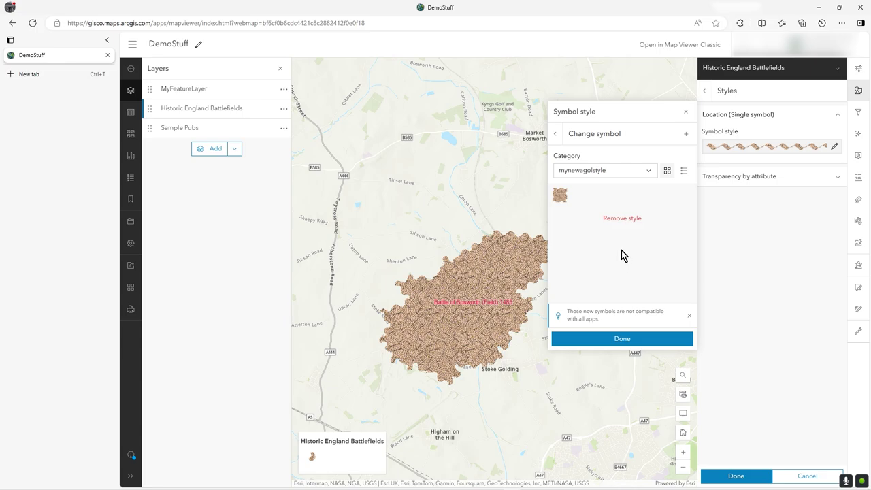
click(556, 134)
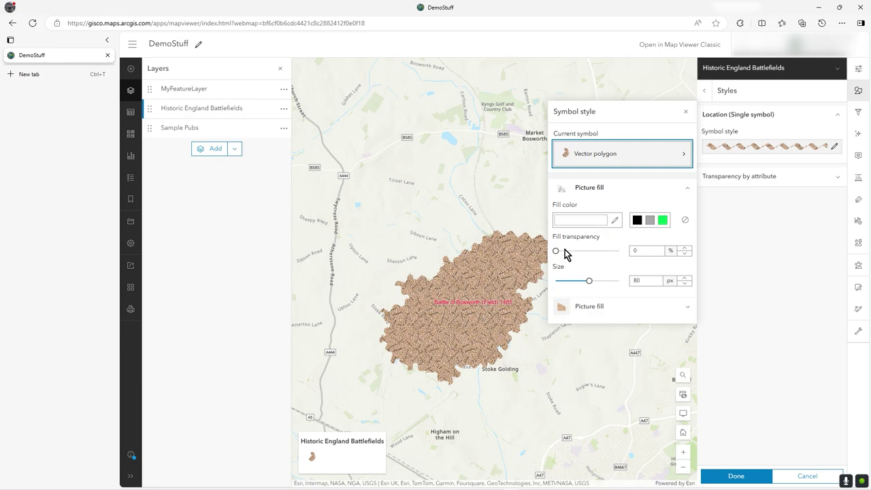
mouse_move(556, 252)
mouse_down()
mouse_move(611, 254)
mouse_move(555, 254)
mouse_up()
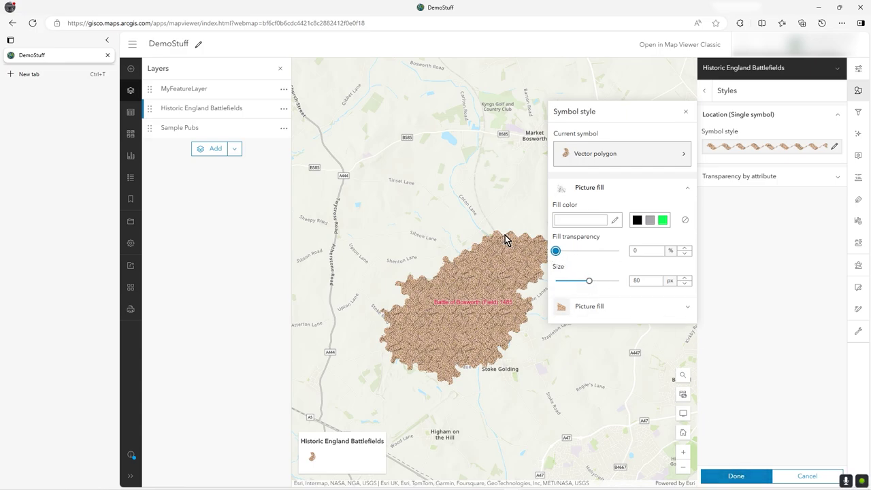
click(754, 476)
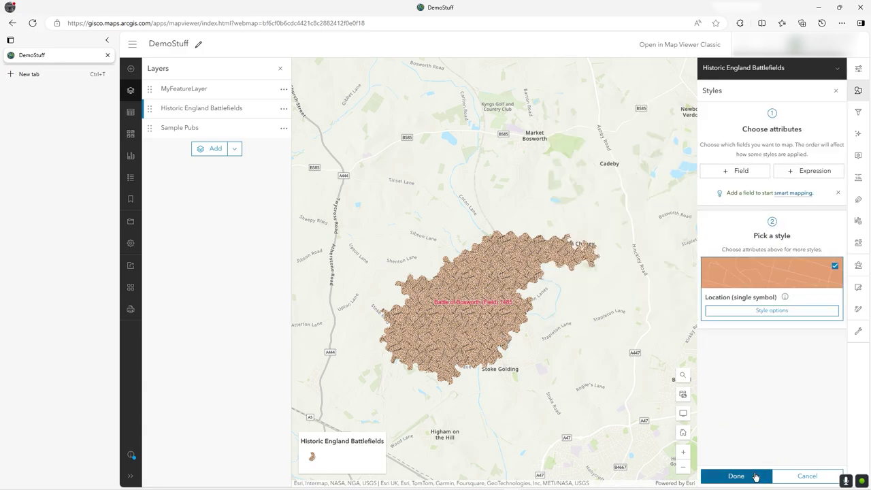
click(754, 476)
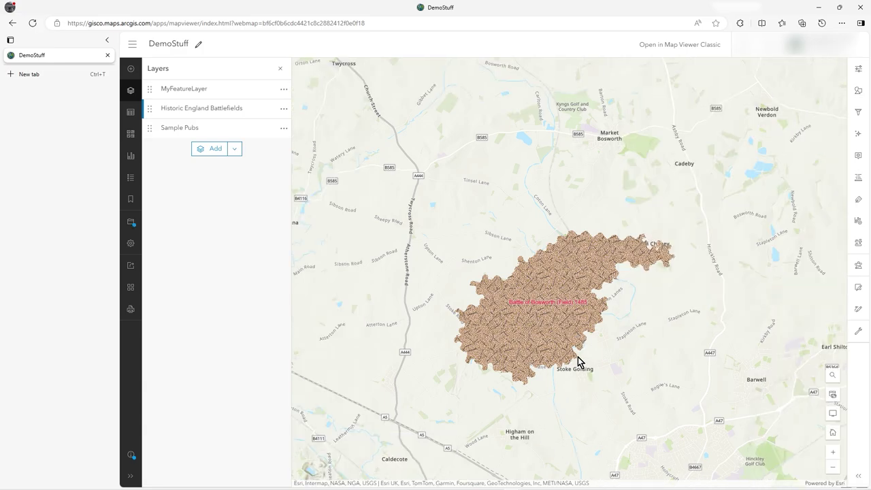
Inspect the wavy-bordered Battle of Bosworth polygon at different scales and revisit the layer's symbology and style settings.
scroll(537, 318, up, 1)
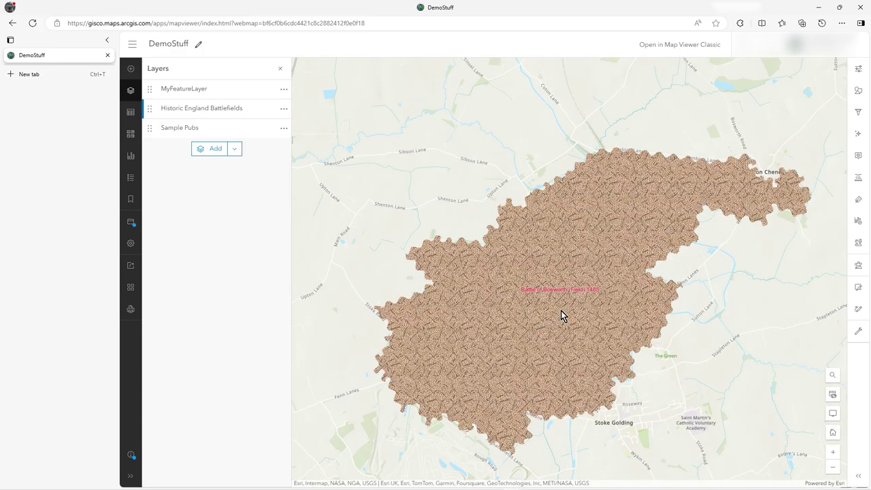
click(588, 247)
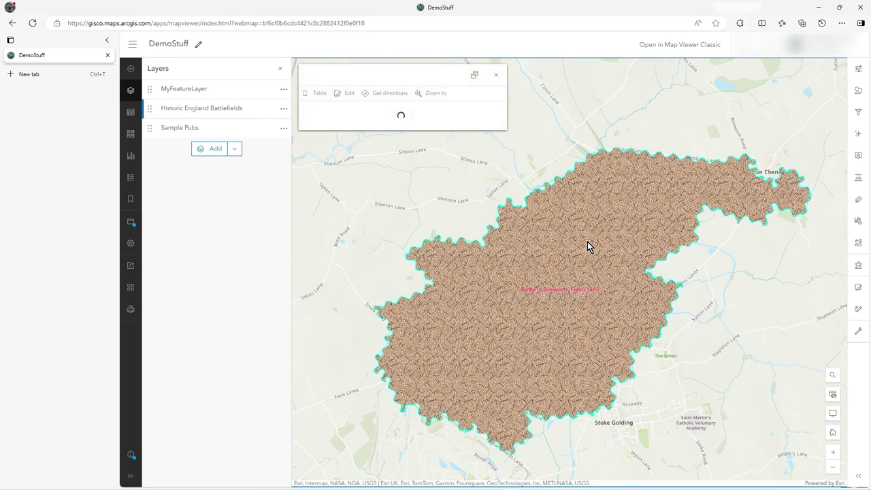
click(496, 78)
scroll(579, 280, down, 1)
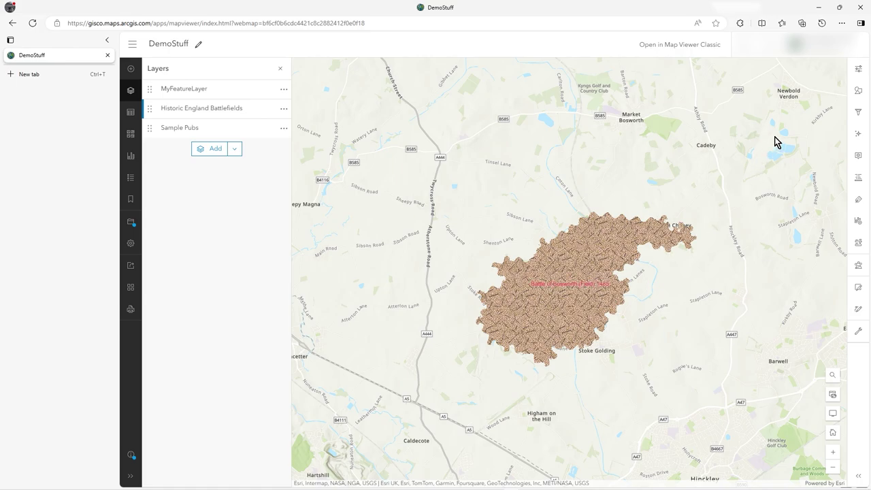
click(858, 69)
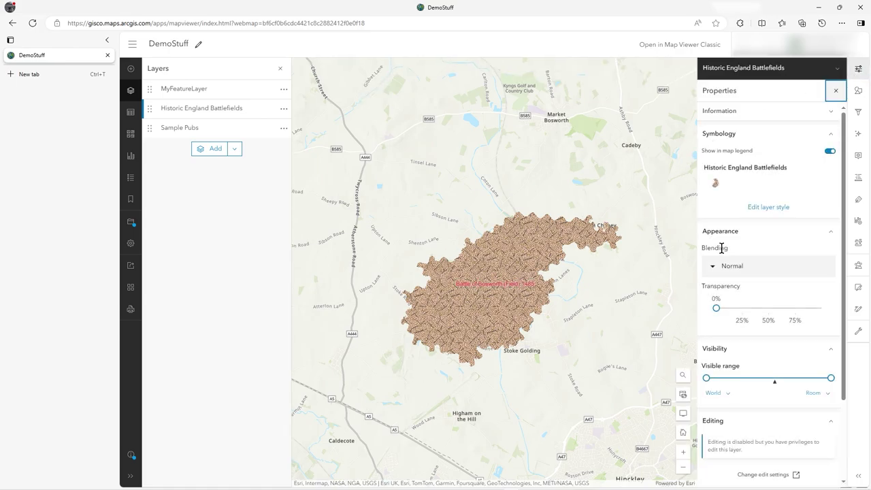
click(768, 206)
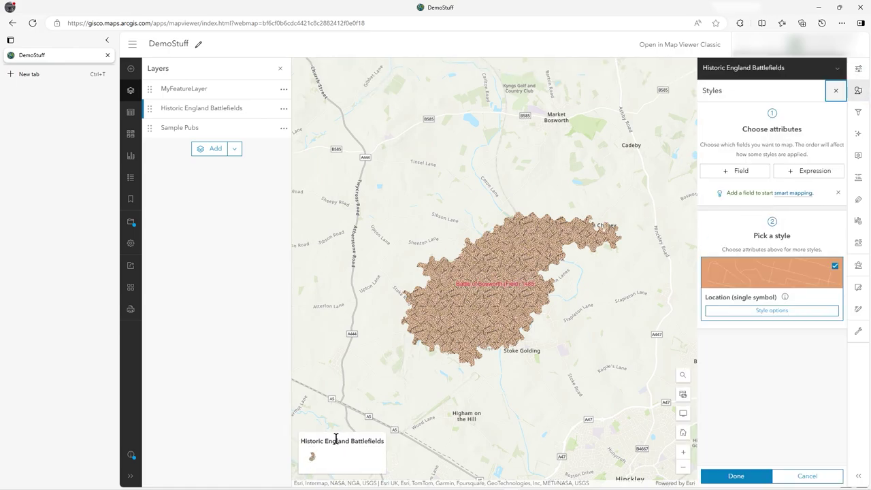
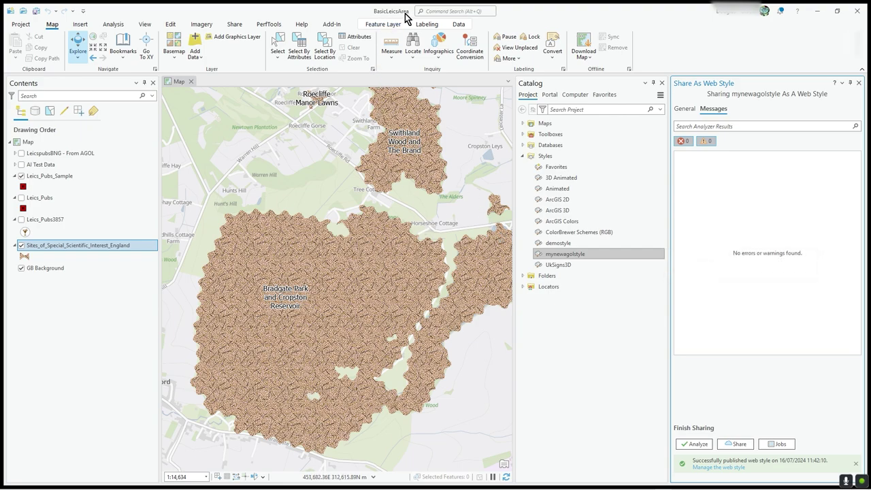
Switch back to ArcGIS Pro and examine the wavy-bordered sites around Leicester and the commands available for mynewagolstyle.
scroll(312, 263, down, 6)
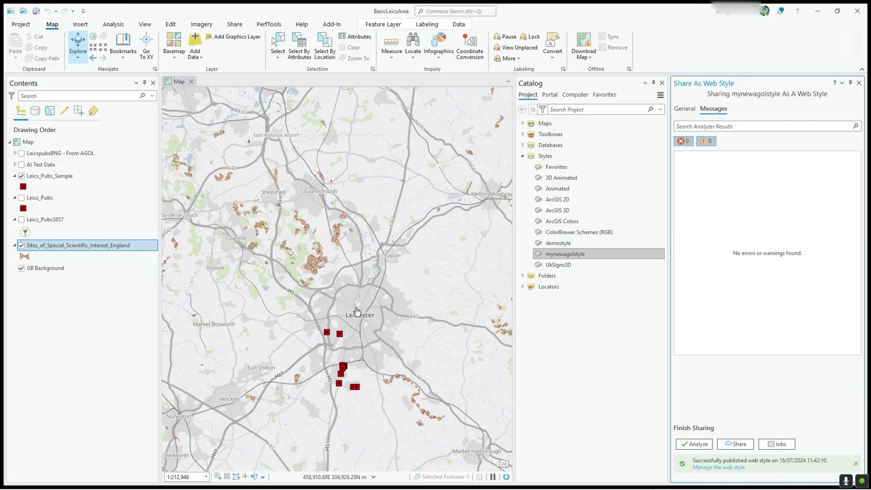
scroll(353, 311, up, 2)
drag(353, 310, 381, 243)
drag(309, 220, 318, 262)
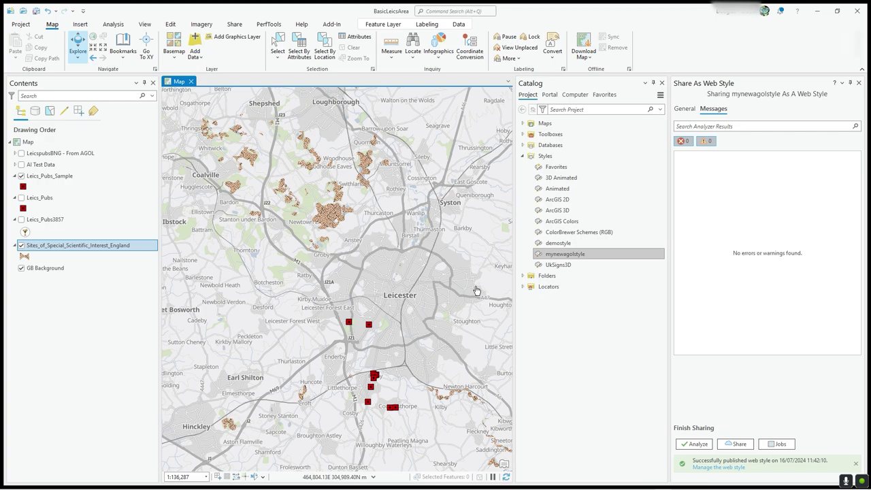
right_click(562, 260)
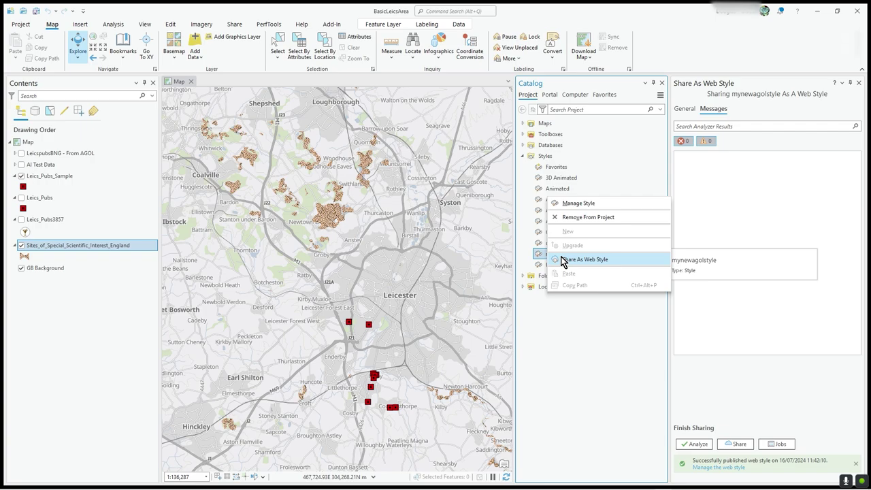
click(557, 331)
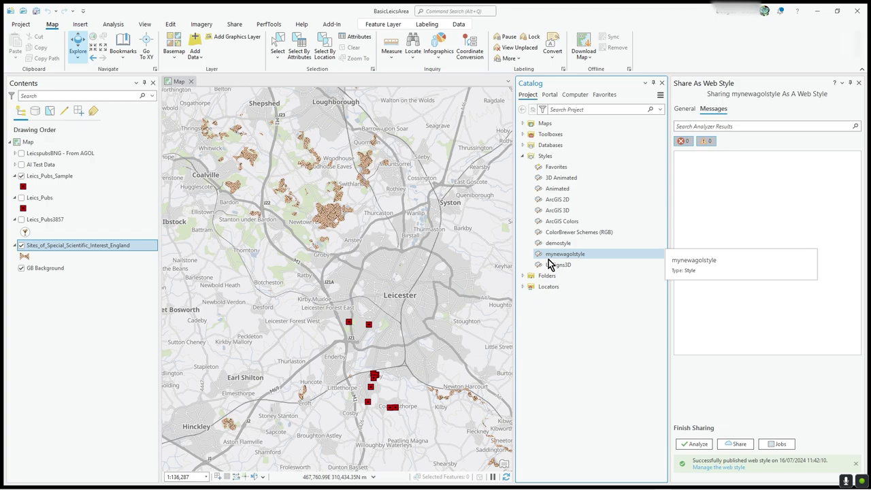
Open the details of mynewagolstyle in the project's styles and examine its file path on disk.
click(553, 255)
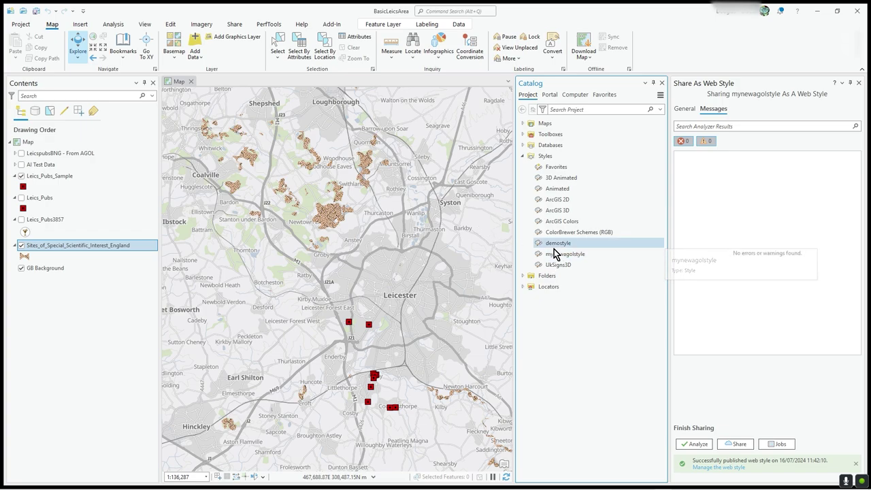
double_click(551, 255)
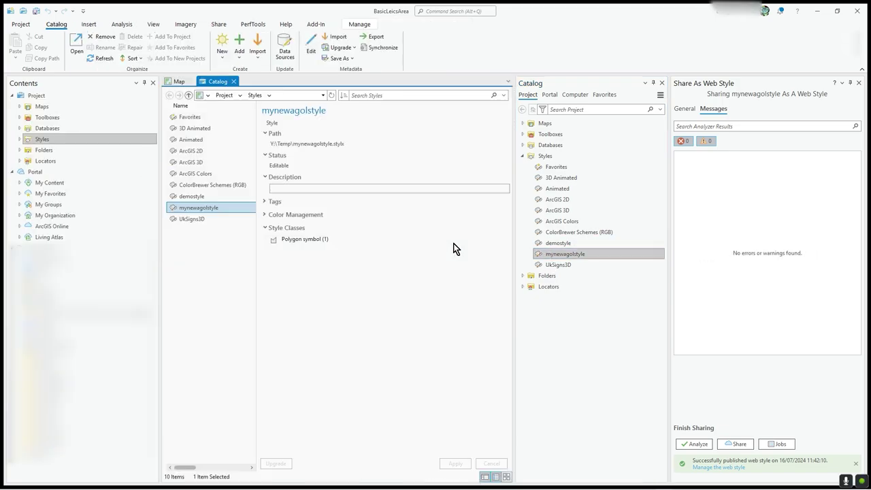
drag(344, 144, 268, 145)
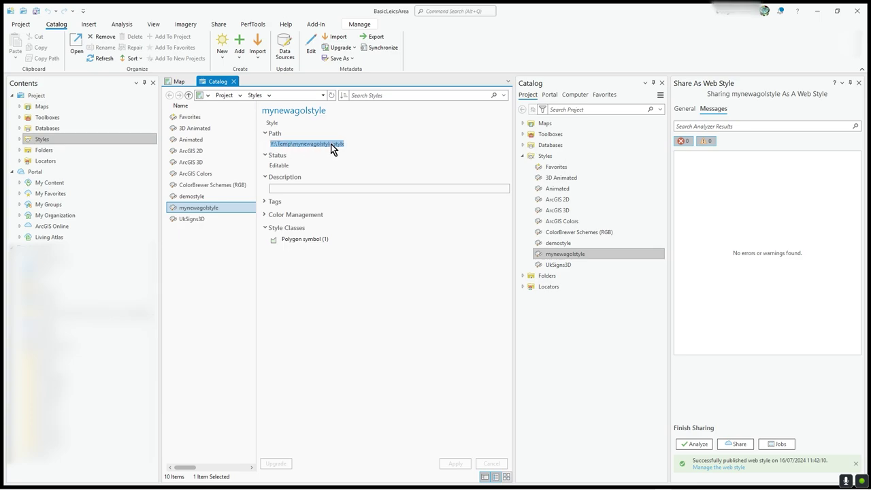
drag(342, 144, 269, 145)
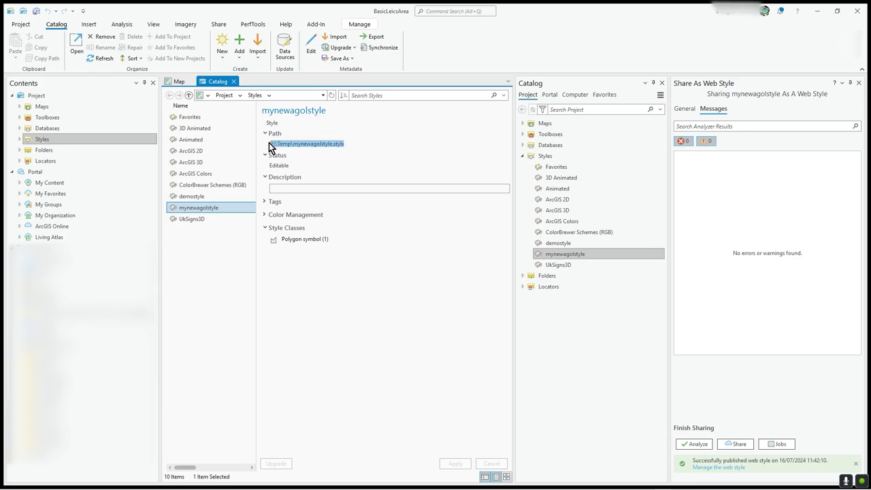
right_click(317, 150)
click(334, 169)
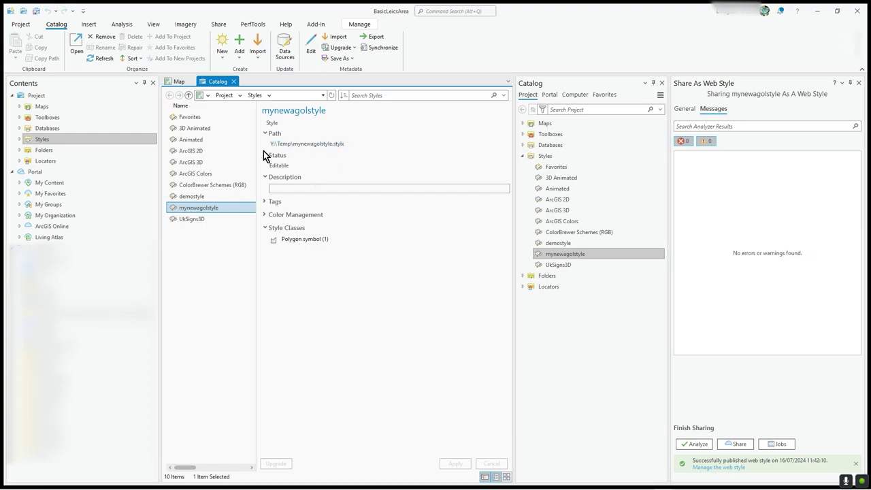
right_click(215, 210)
click(401, 175)
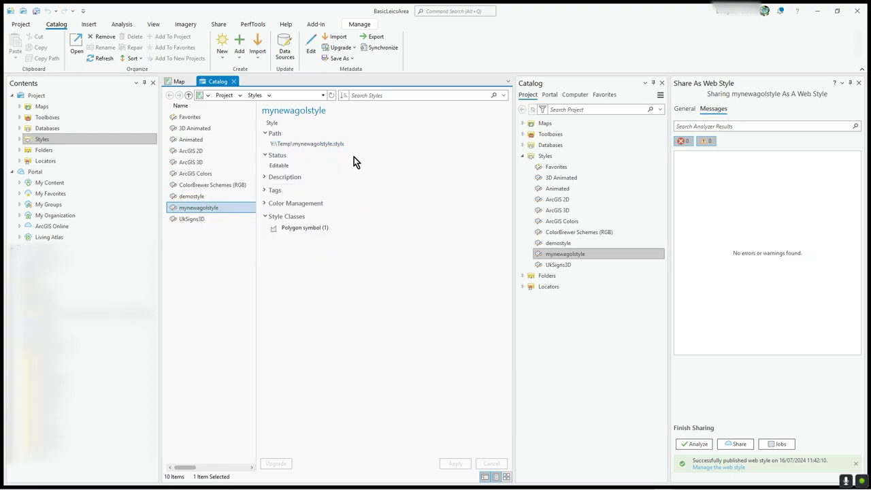
drag(348, 144, 268, 143)
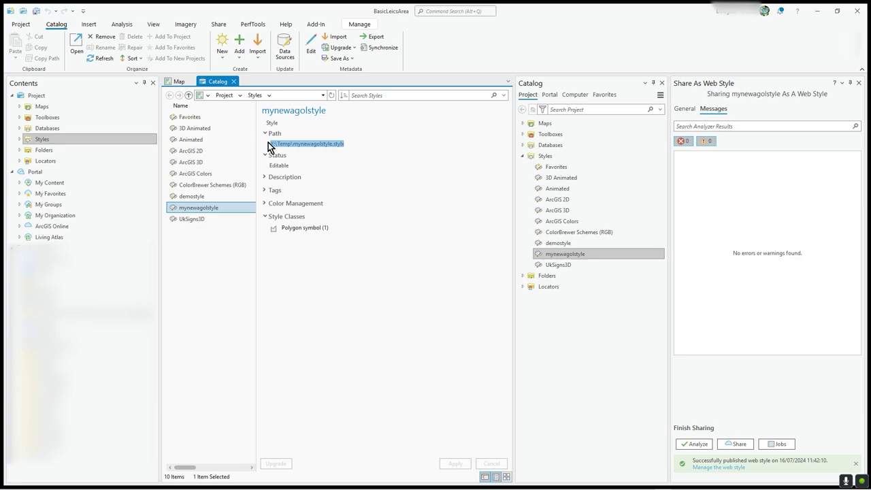
click(347, 144)
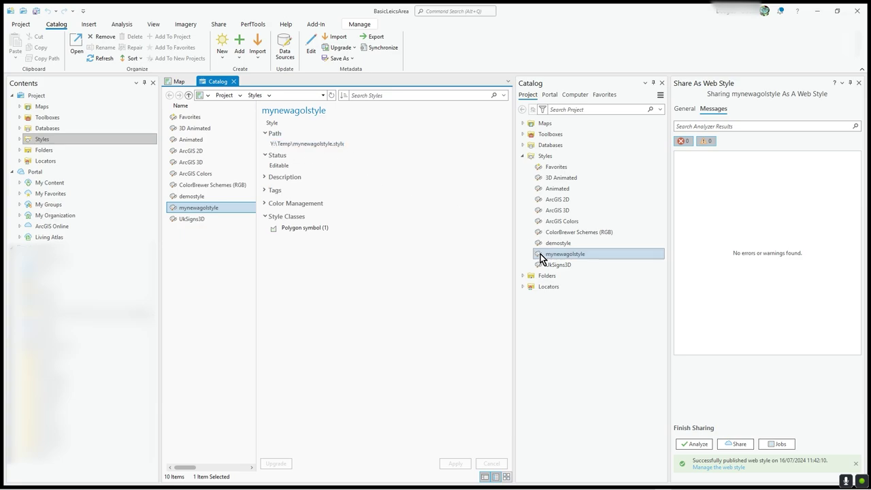
drag(345, 144, 269, 145)
Add a folder connection to the Temp folder on the Y: drive to the project.
click(522, 276)
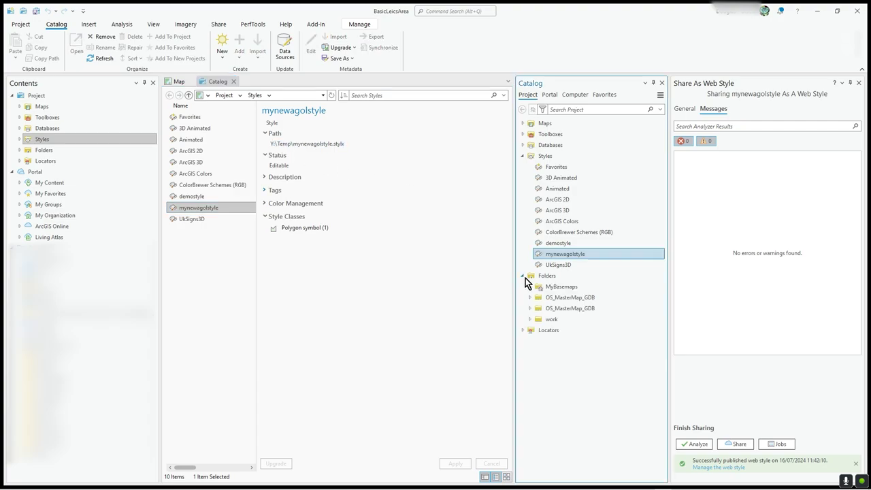
click(547, 277)
right_click(547, 277)
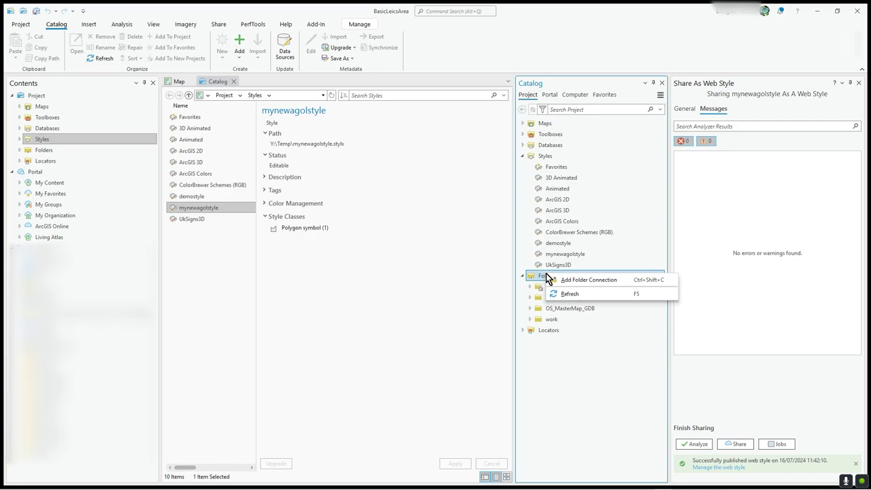
click(590, 280)
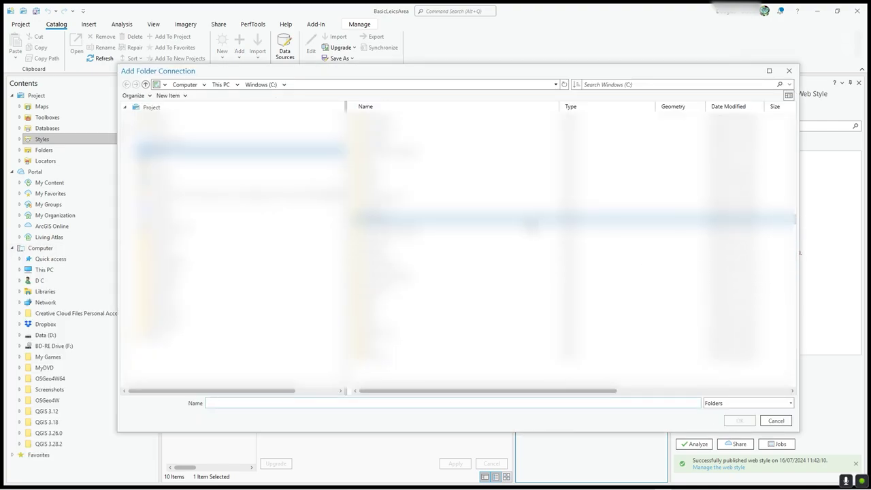
click(335, 85)
text(y)
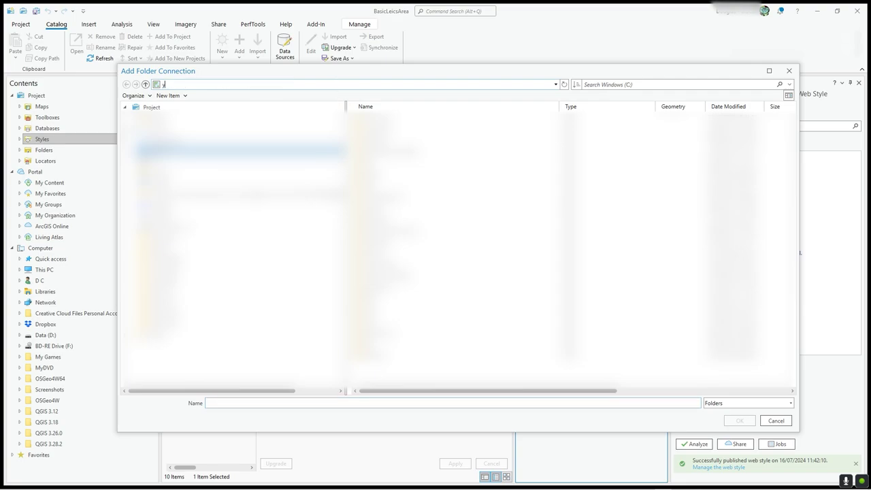
text(:\temp\)
key(Return)
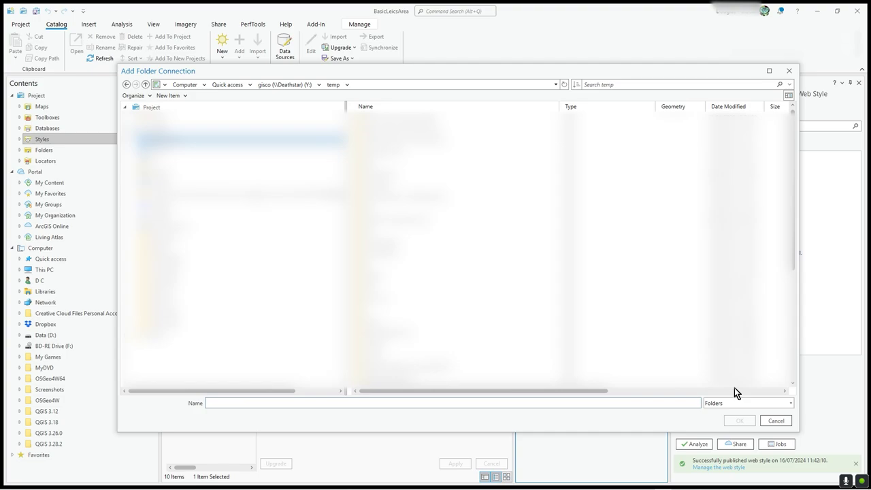
click(302, 85)
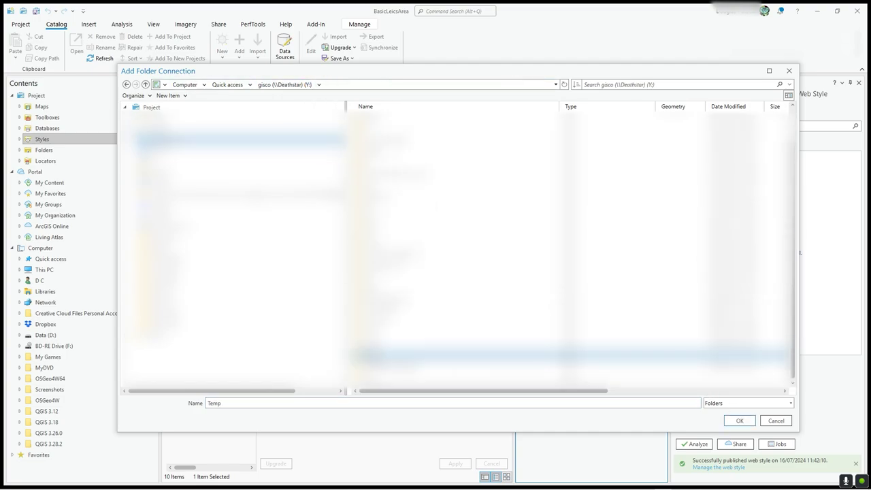
click(742, 421)
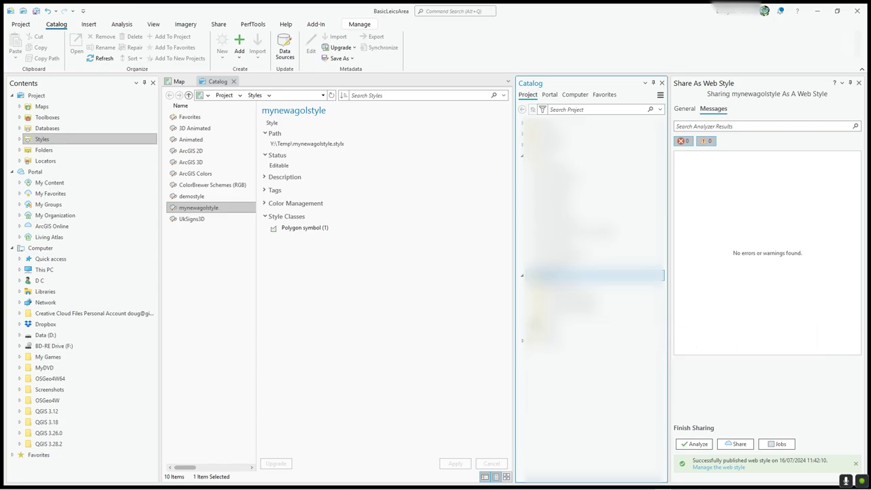
Locate mynewagolstyle.stylx in the connected Temp folder and review the commands available for the file.
scroll(592, 286, down, 5)
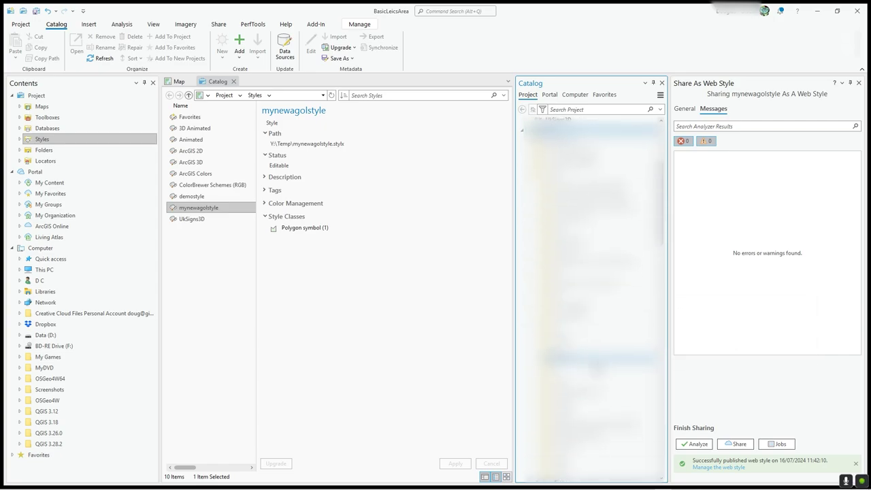
scroll(599, 299, down, 5)
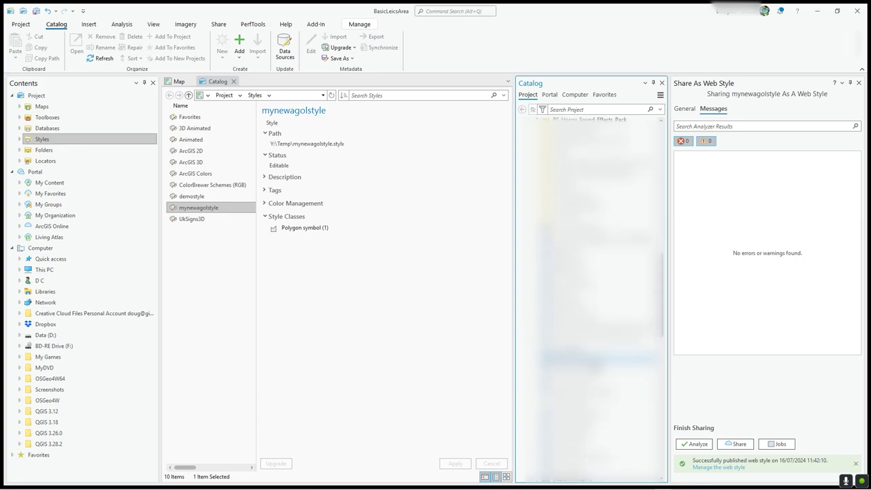
scroll(599, 361, down, 2)
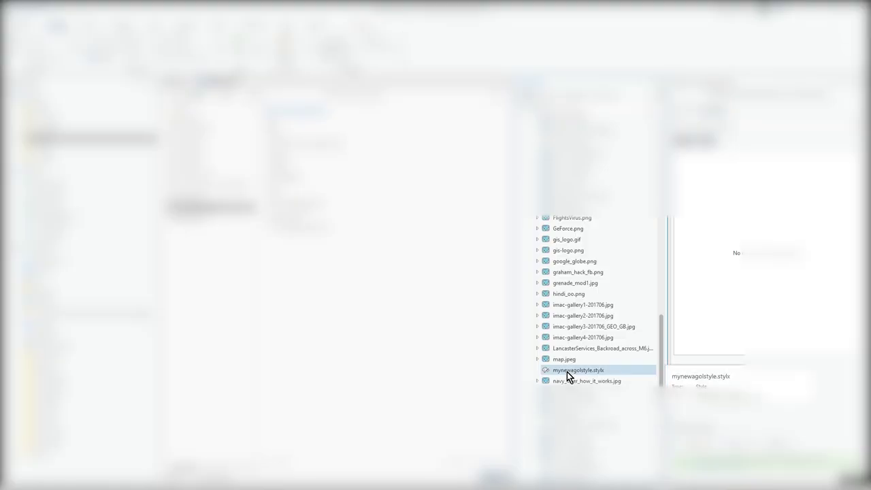
click(568, 374)
right_click(568, 375)
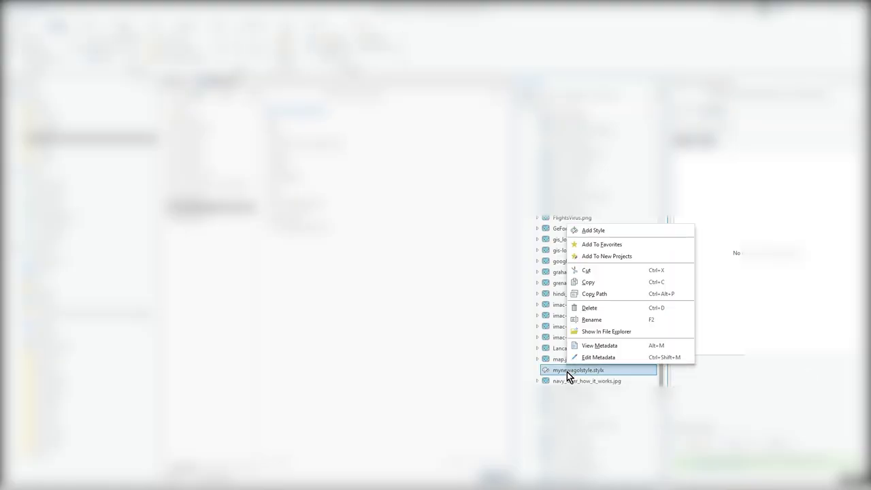
click(645, 259)
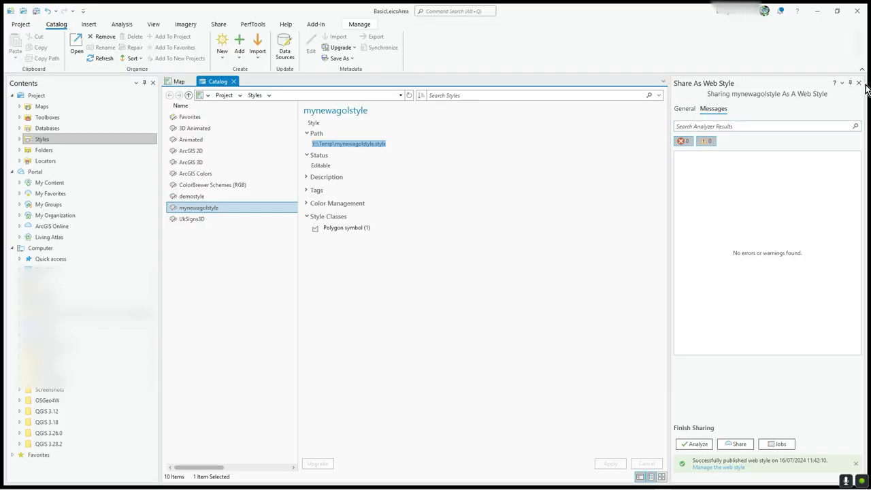
Close the catalog view and examine the wavy-bordered sites around Newtown Linford on the map at different scales.
click(234, 81)
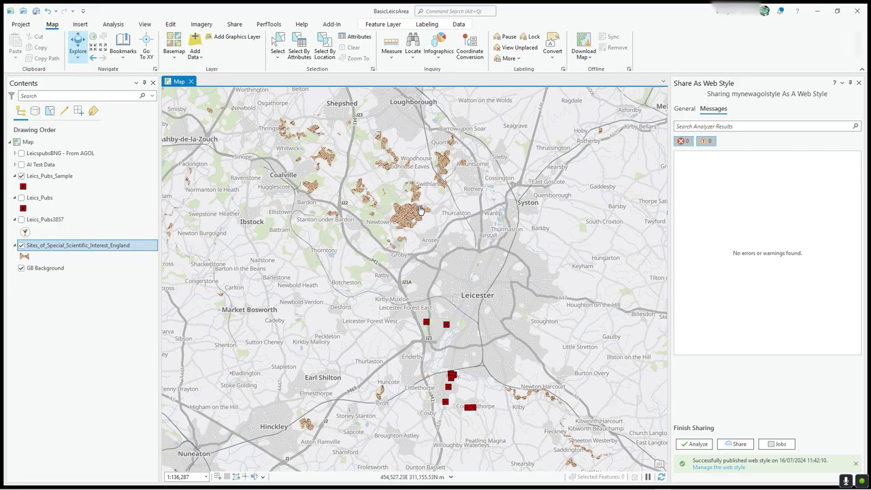
scroll(420, 213, up, 2)
scroll(420, 213, up, 5)
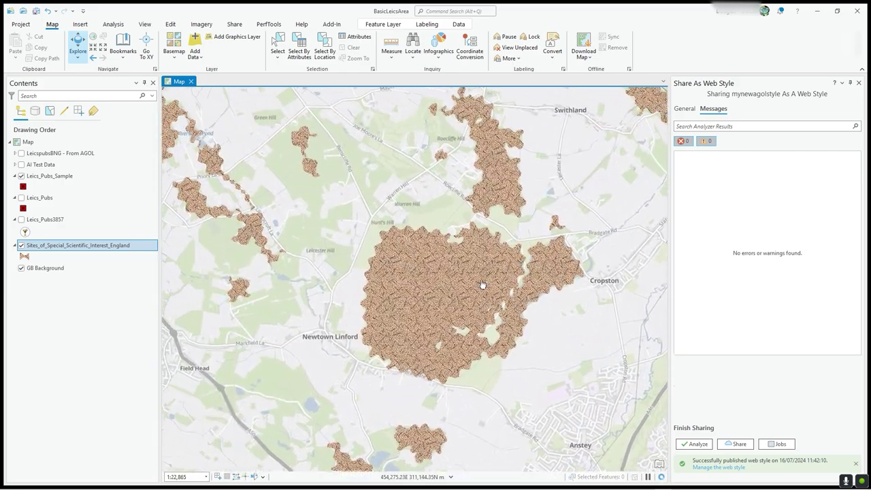
scroll(481, 284, down, 1)
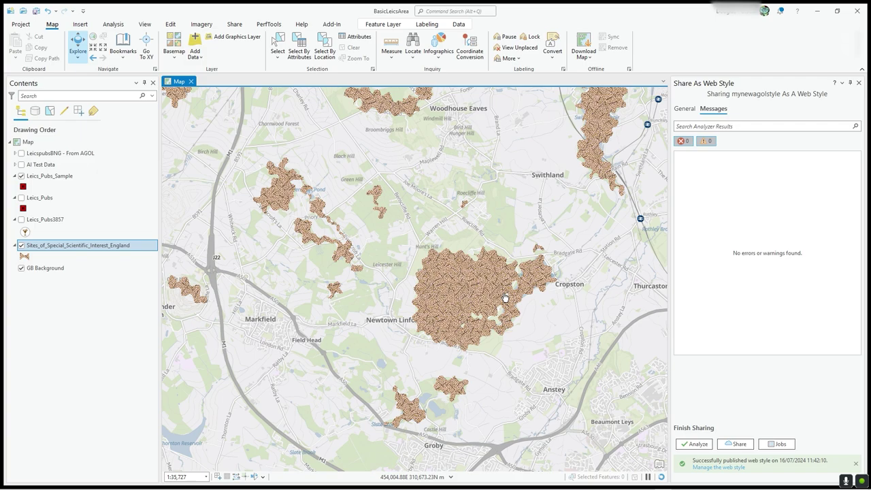
drag(504, 297, 472, 283)
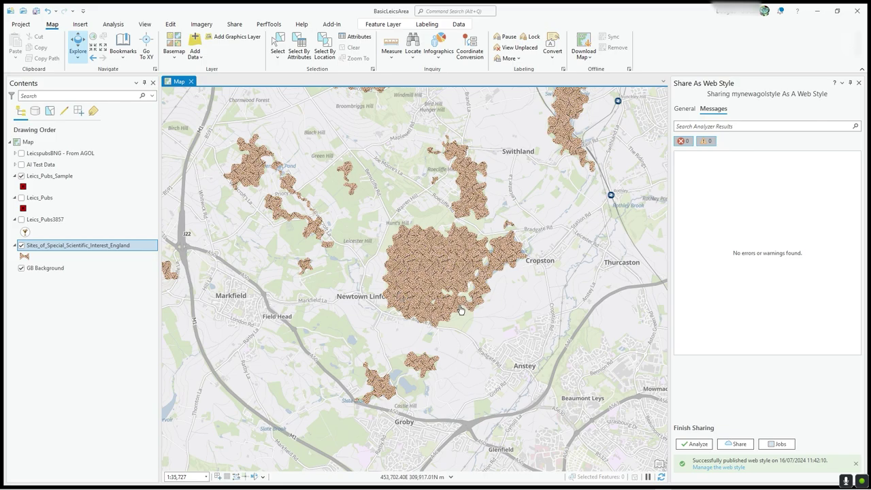
scroll(446, 303, up, 1)
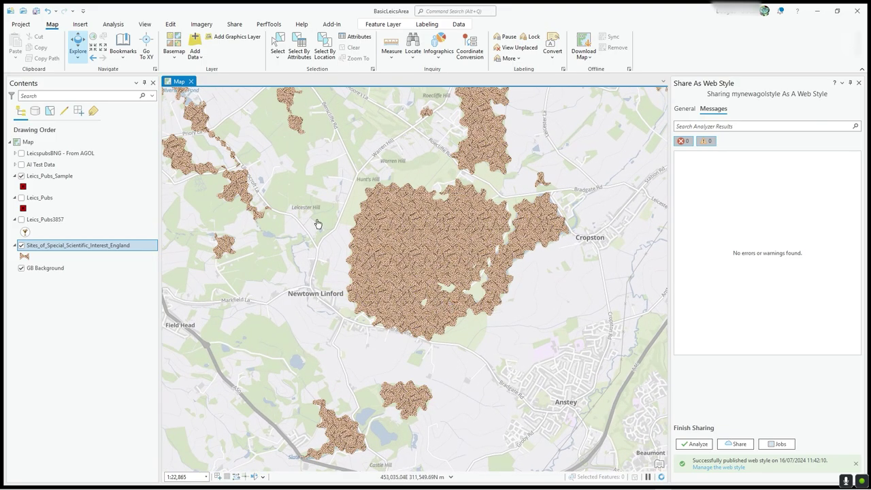
scroll(419, 292, up, 1)
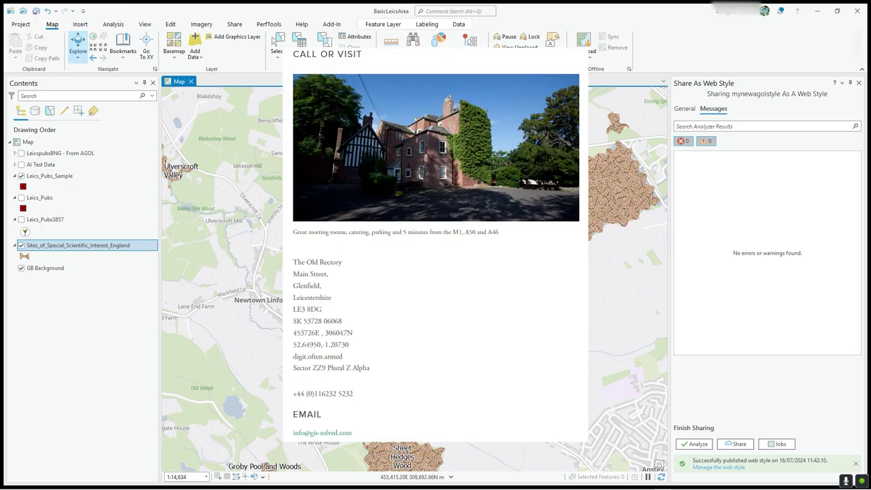
scroll(419, 291, down, 1)
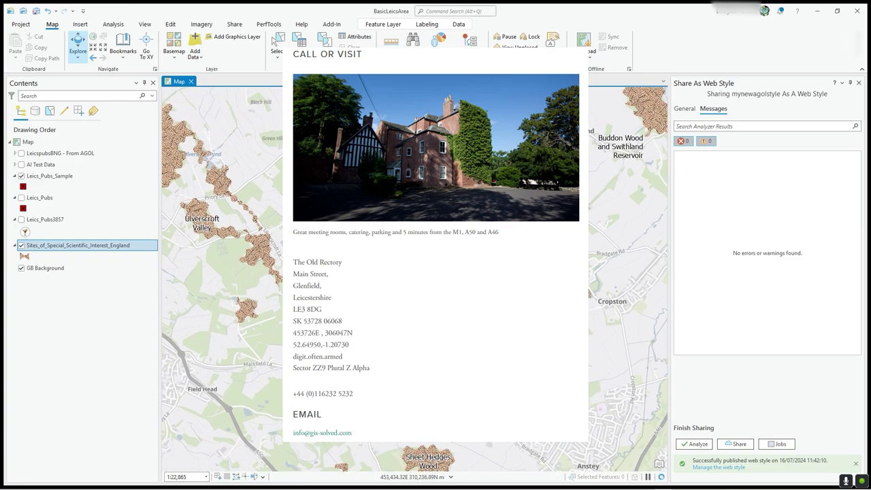